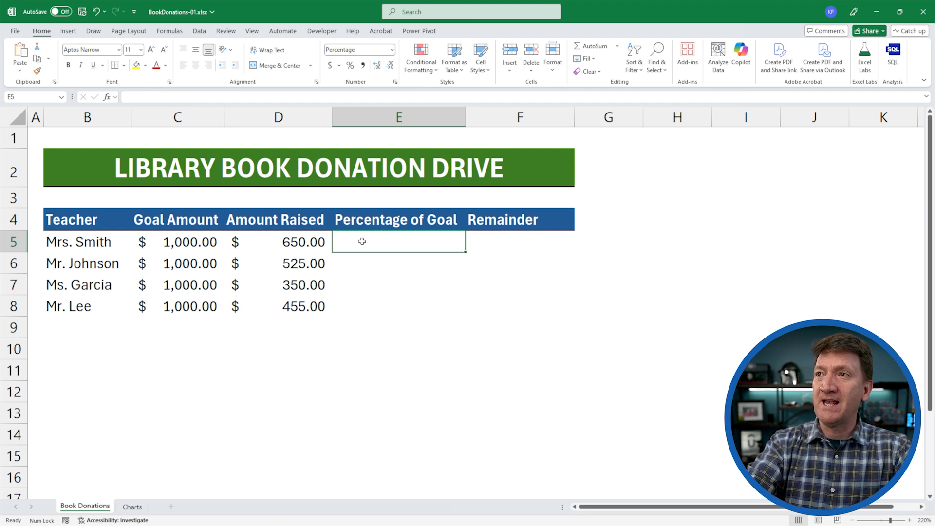
- Calculate the percentage of goal in E5 with =D5/C5 and fill the formula down to E8
{"action": "type", "text": "="}
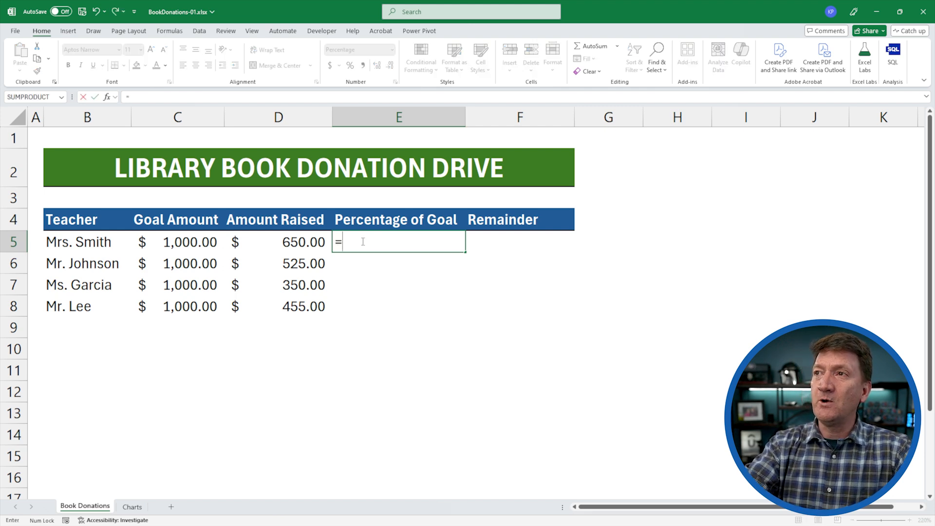
{"action": "left_click", "coordinate": [275, 240]}
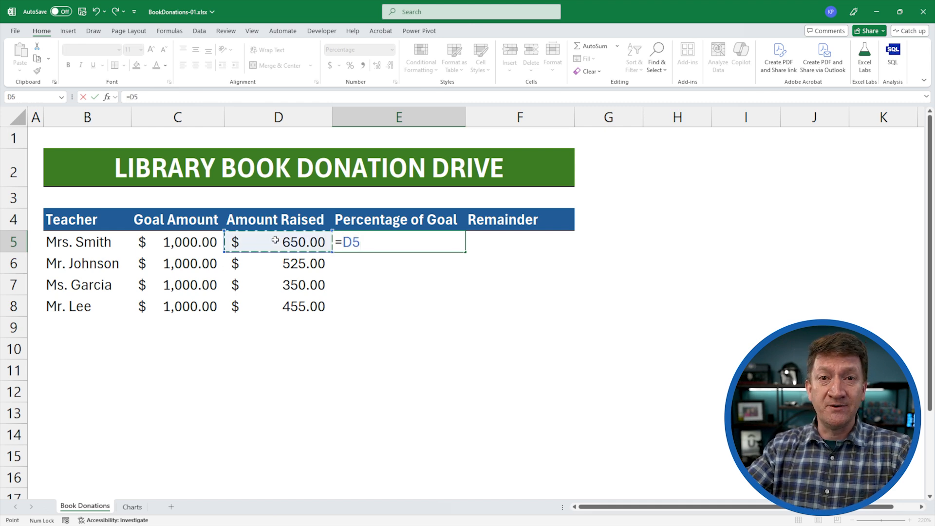
{"action": "type", "text": "/"}
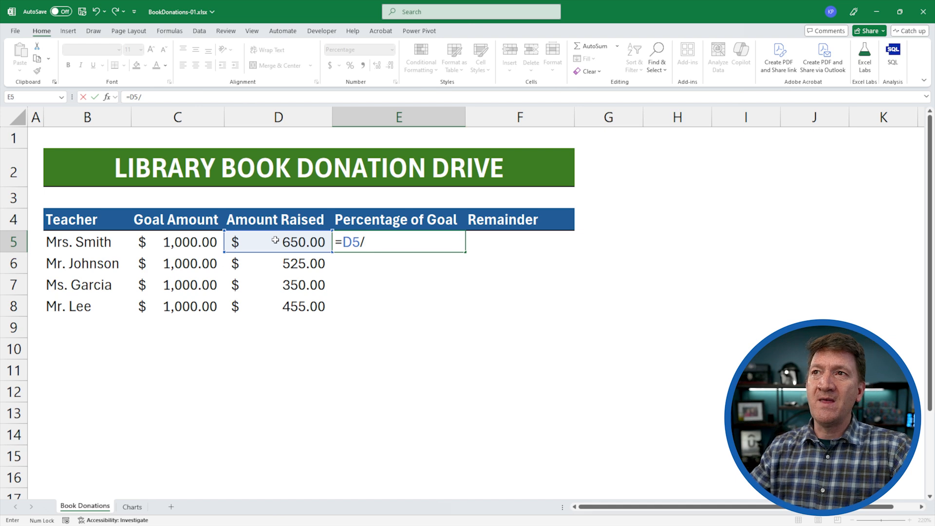
{"action": "left_click", "coordinate": [175, 241]}
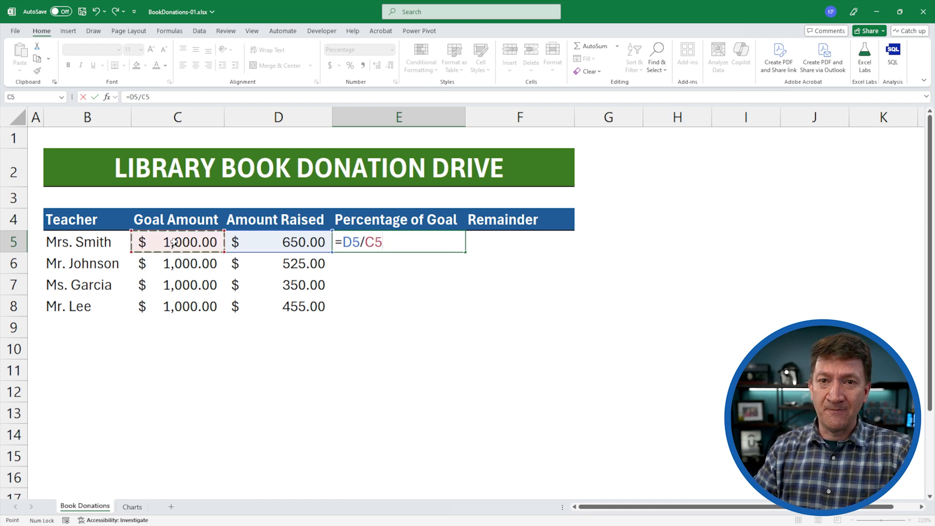
{"action": "key", "text": "Return"}
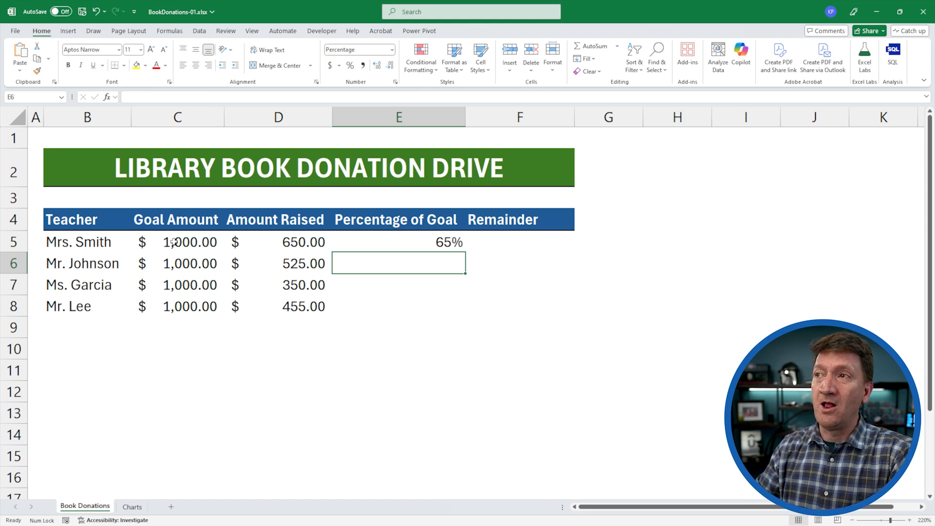
{"action": "left_click", "coordinate": [407, 243]}
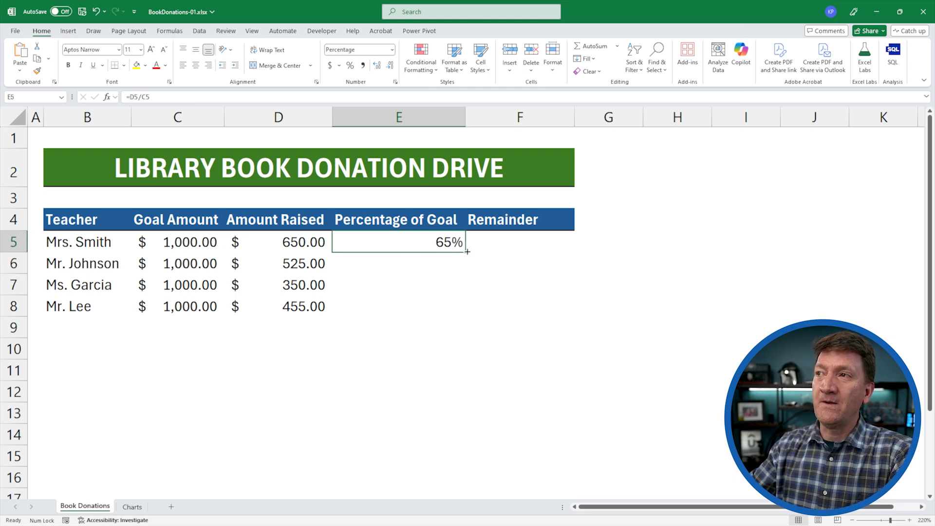
{"action": "left_click_drag", "start_coordinate": [467, 252], "coordinate": [466, 314]}
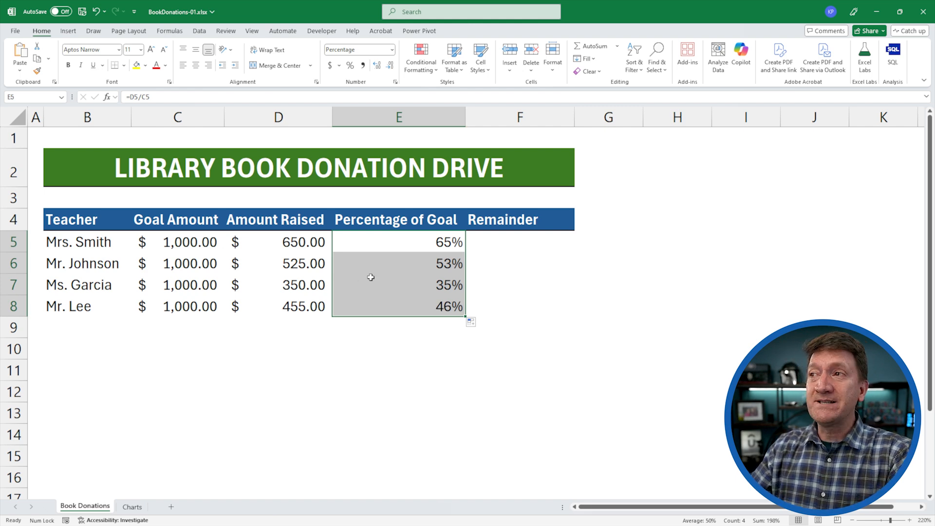
- Calculate the remainder in F5 with =1-E5 and fill the formula down to F8
{"action": "left_click", "coordinate": [524, 241]}
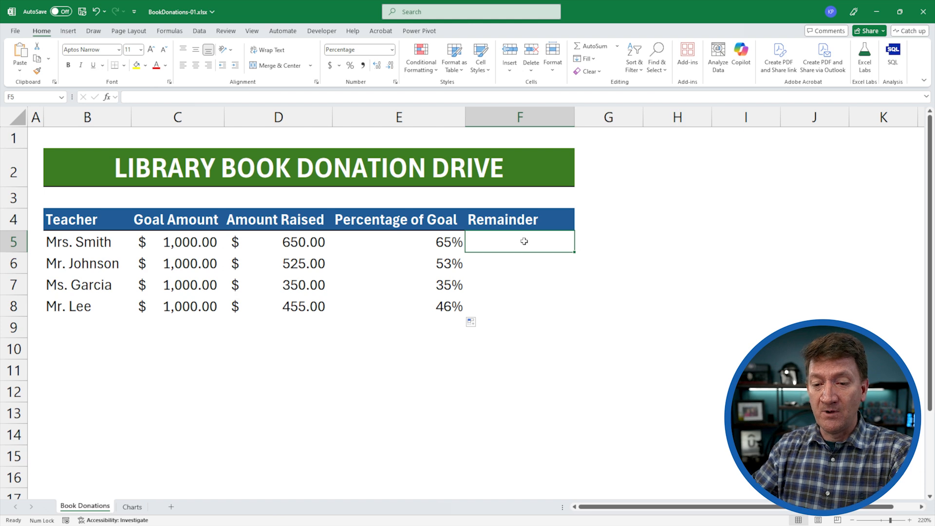
{"action": "type", "text": "="}
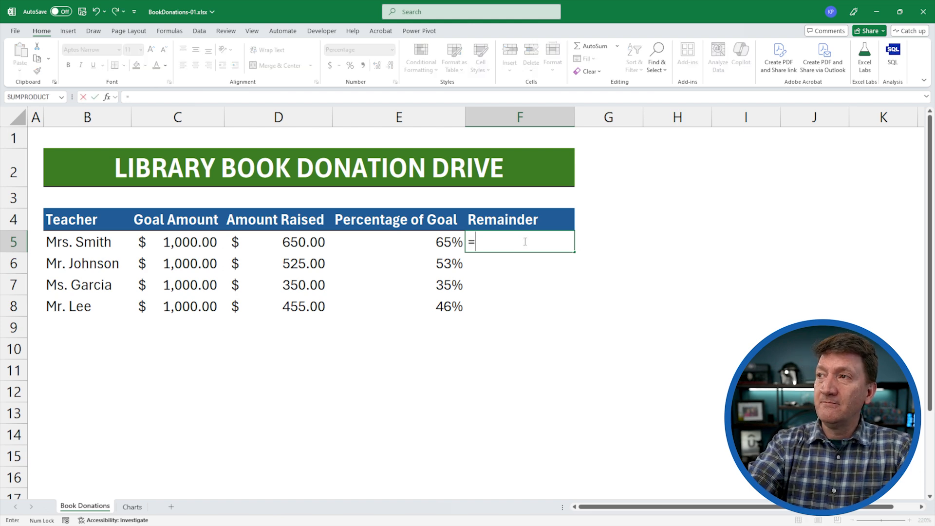
{"action": "type", "text": "1-"}
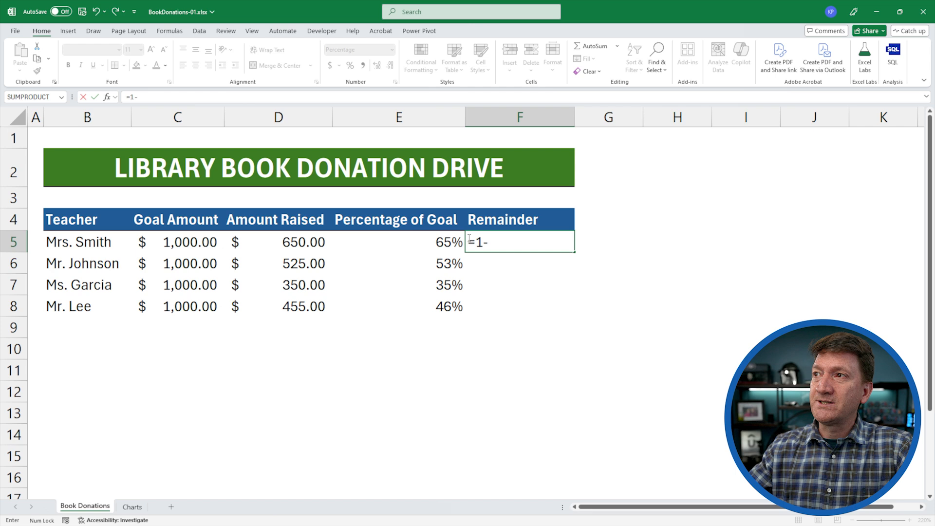
{"action": "left_click", "coordinate": [419, 242]}
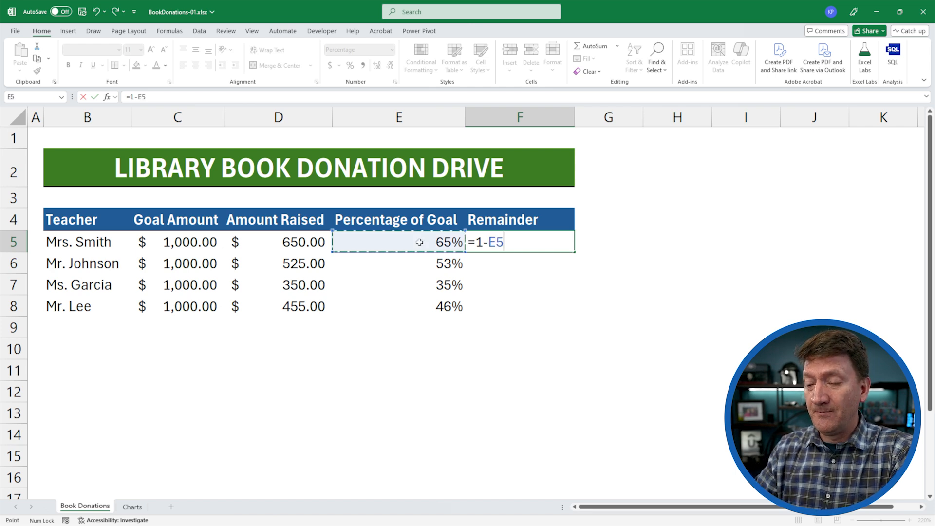
{"action": "key", "text": "Return"}
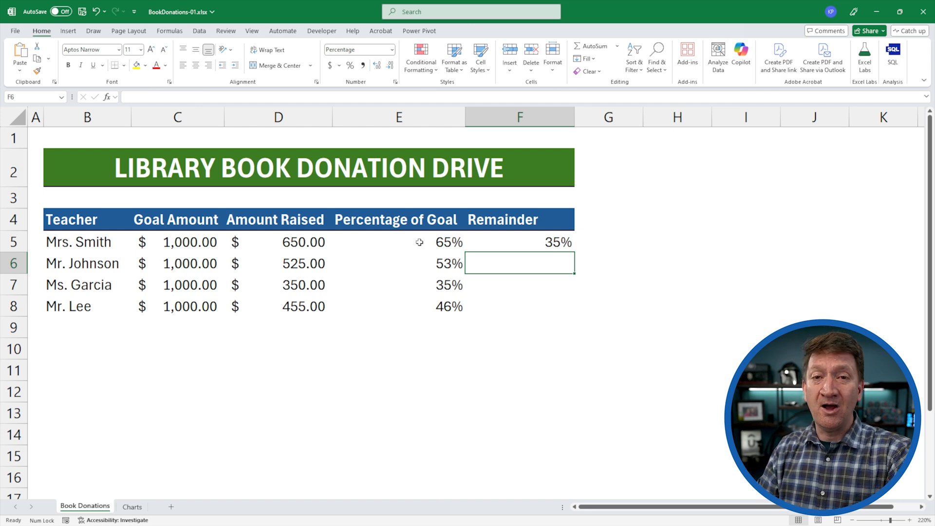
{"action": "left_click", "coordinate": [531, 246]}
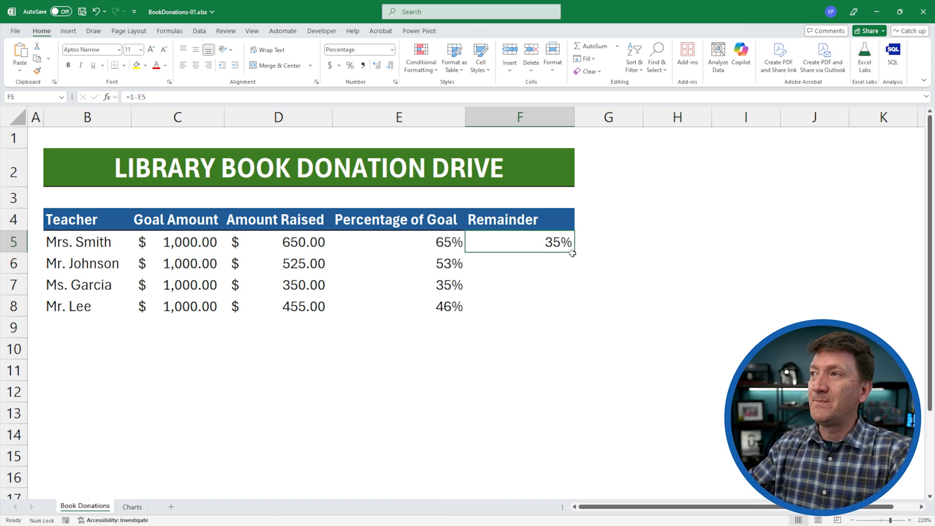
{"action": "left_click_drag", "start_coordinate": [574, 266], "coordinate": [574, 314]}
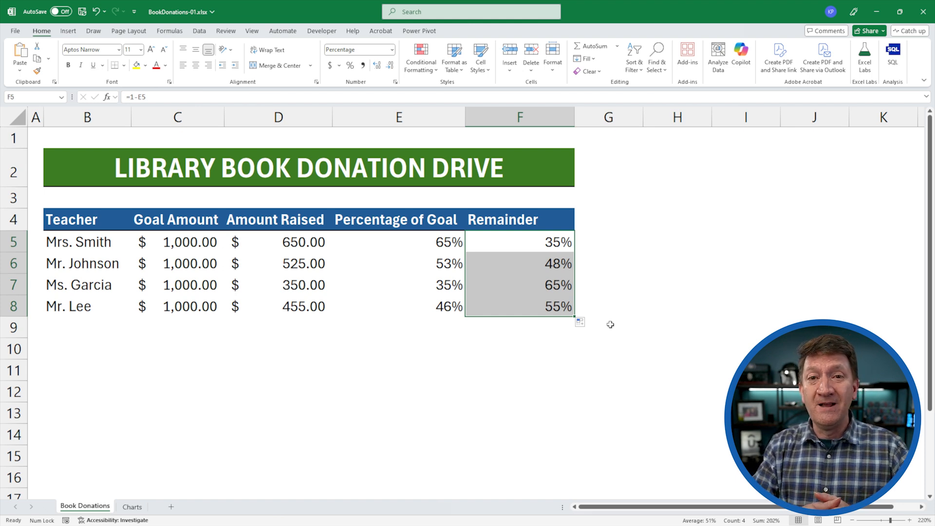
- Insert a doughnut chart from the ranges B4:B5 and E4:F5, shift it slightly toward column B, and select its ring
{"action": "left_click", "coordinate": [501, 238]}
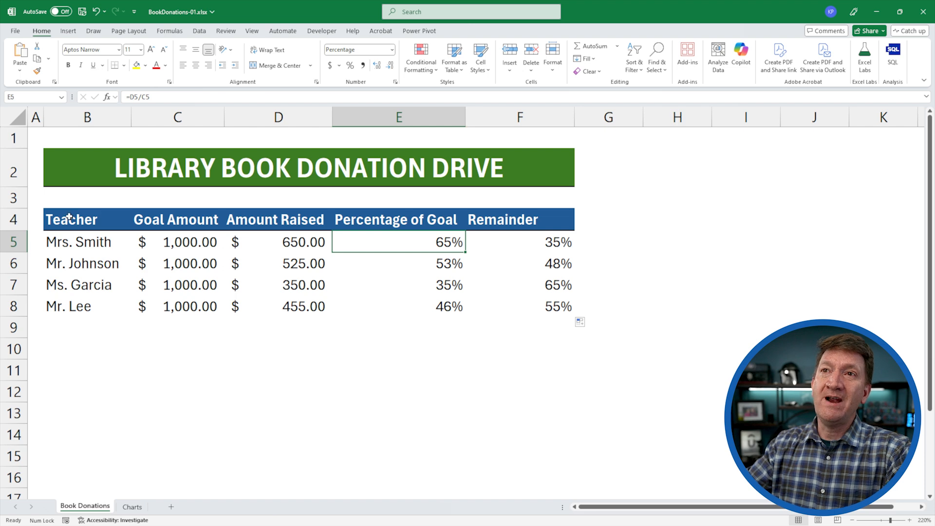
{"action": "left_click_drag", "start_coordinate": [68, 216], "coordinate": [67, 237]}
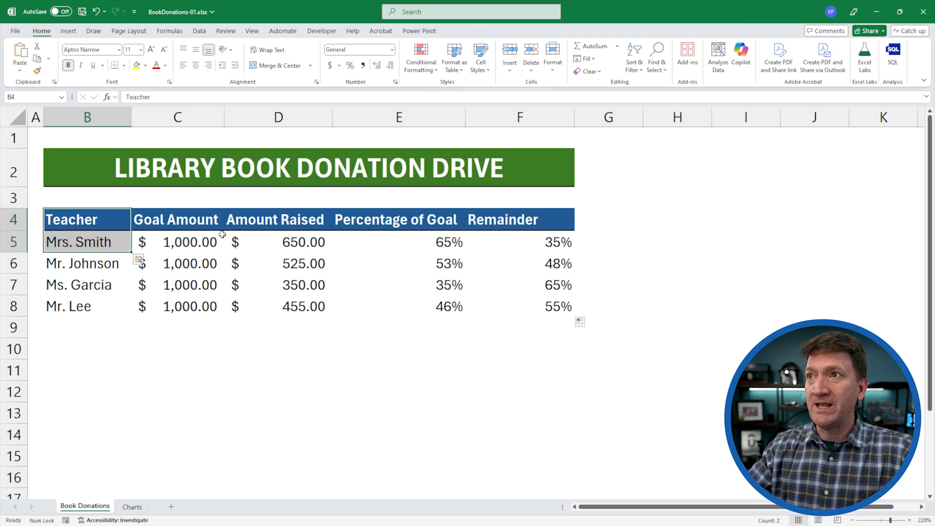
{"action": "left_click", "coordinate": [373, 220], "text": "ctrl"}
{"action": "left_click_drag", "start_coordinate": [372, 220], "coordinate": [497, 242]}
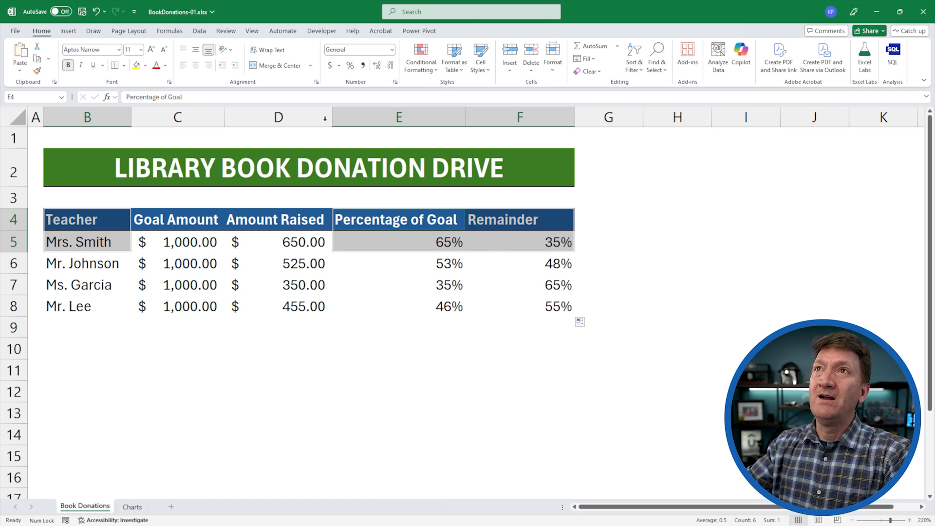
{"action": "left_click", "coordinate": [68, 31]}
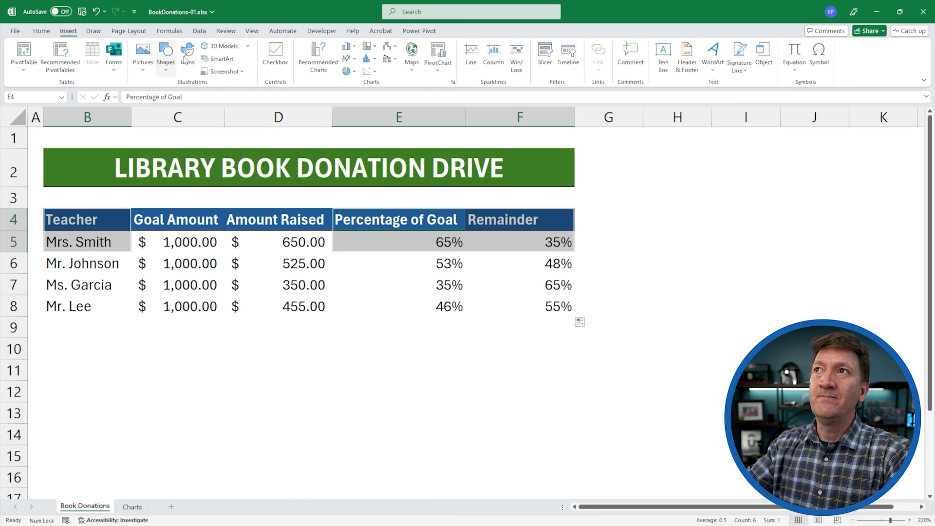
{"action": "left_click", "coordinate": [348, 73]}
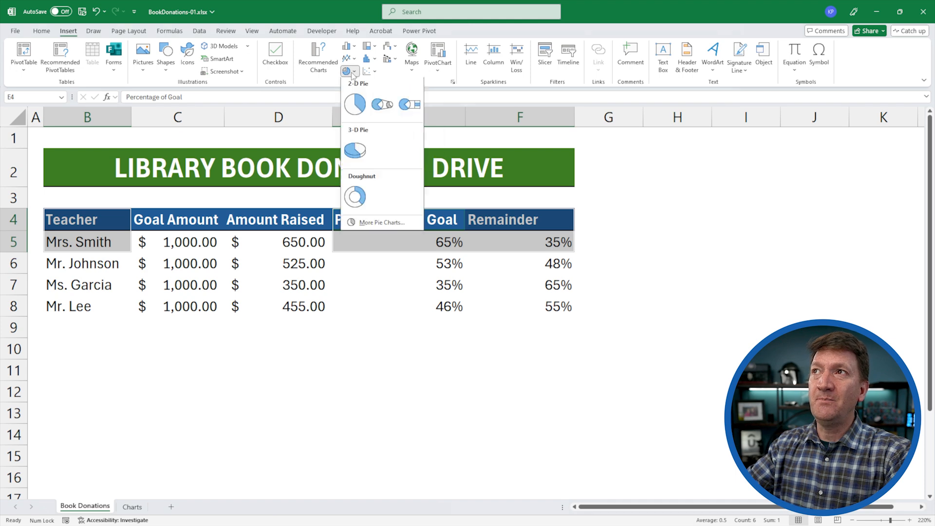
{"action": "left_click", "coordinate": [357, 198]}
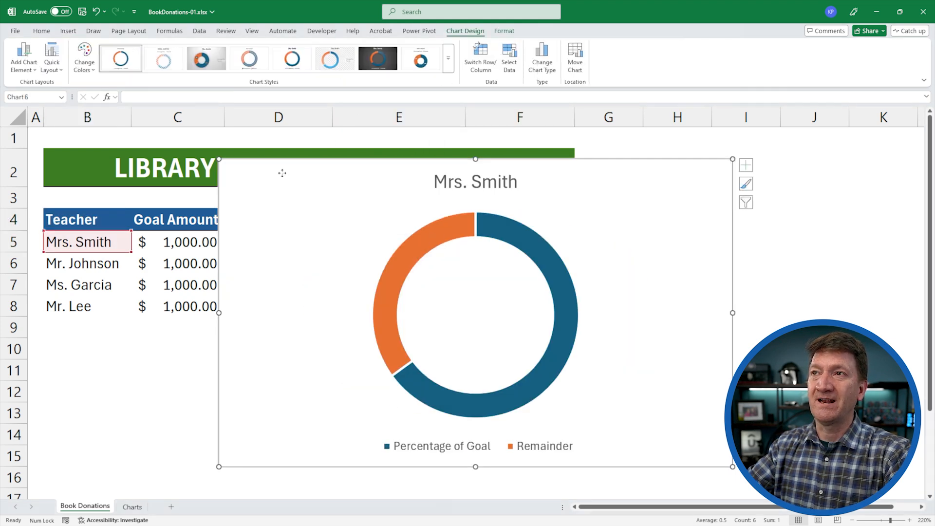
{"action": "left_click_drag", "start_coordinate": [286, 177], "coordinate": [245, 177]}
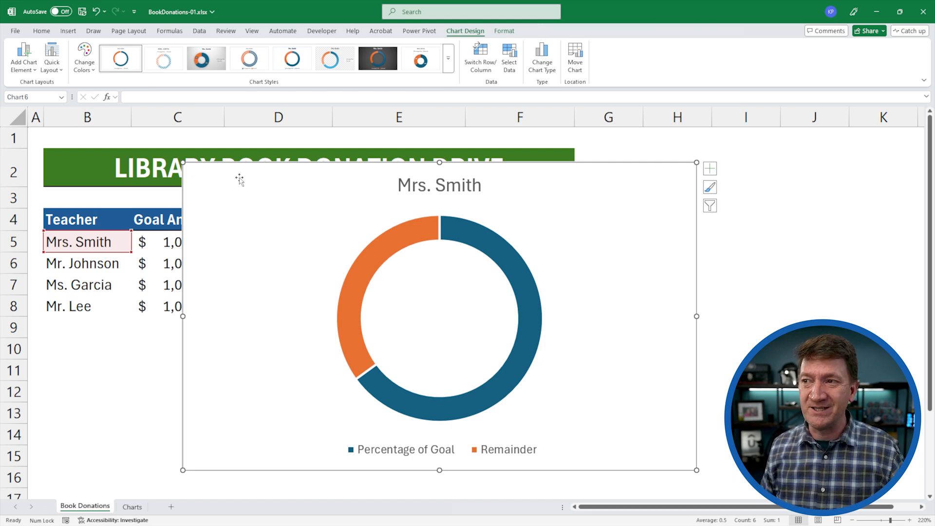
{"action": "left_click", "coordinate": [362, 268]}
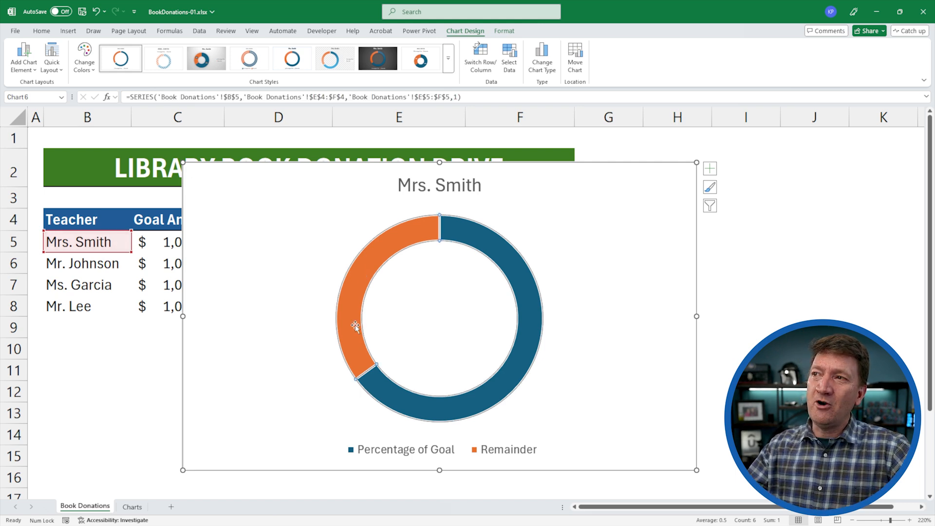
- Add a second, unnamed data series to the doughnut chart, with an array of repeated, comma-separated 1s as its values
{"action": "mouse_move", "coordinate": [358, 314]}
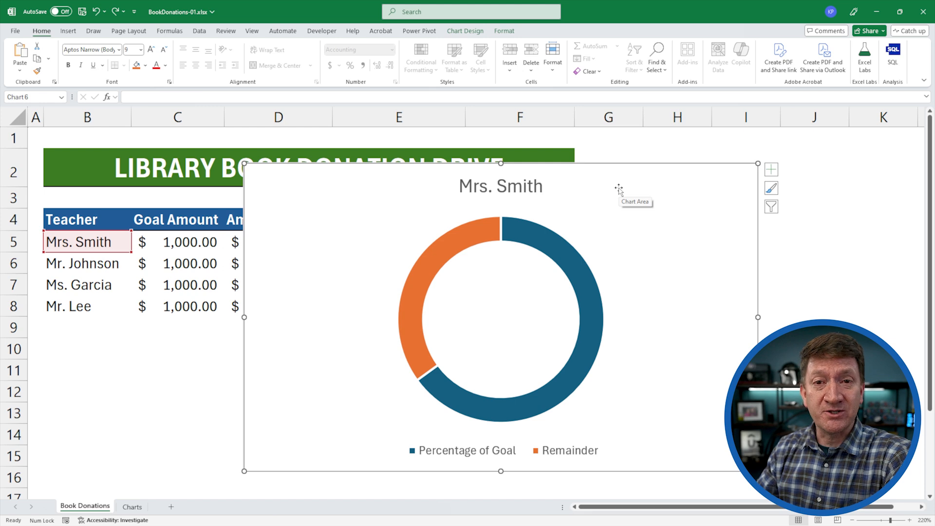
{"action": "right_click", "coordinate": [313, 247]}
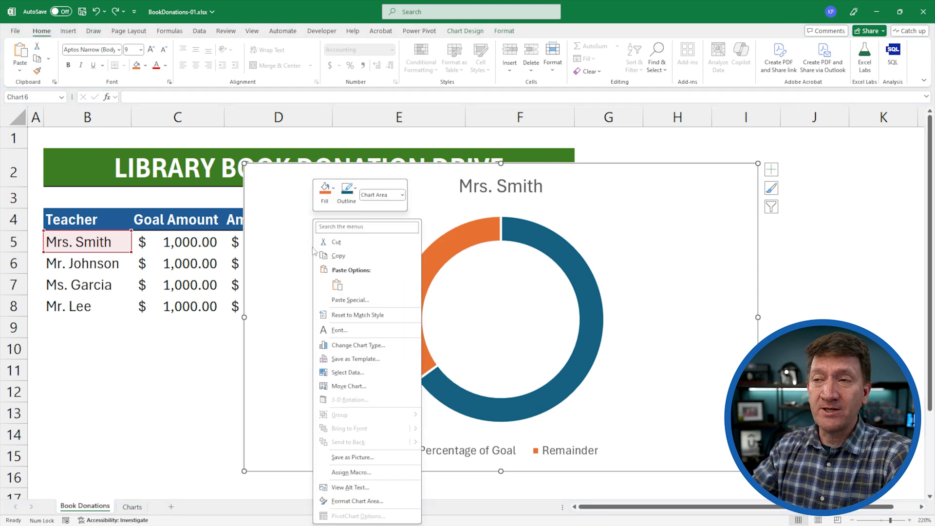
{"action": "left_click", "coordinate": [342, 373]}
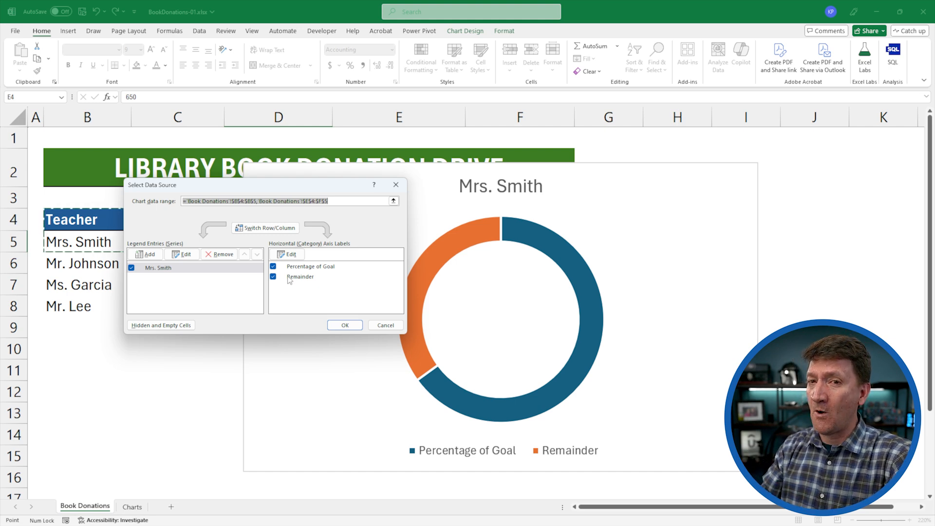
{"action": "left_click", "coordinate": [151, 260]}
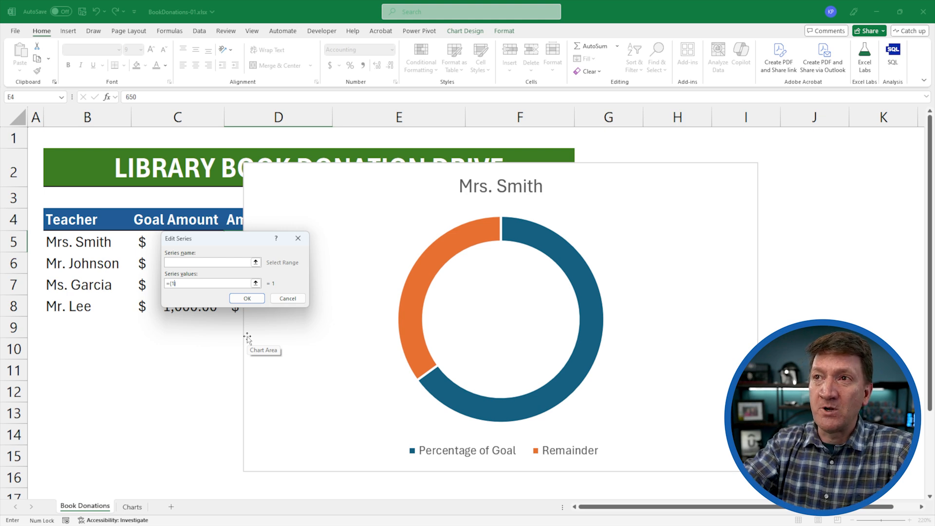
{"action": "type", "text": "1,1"}
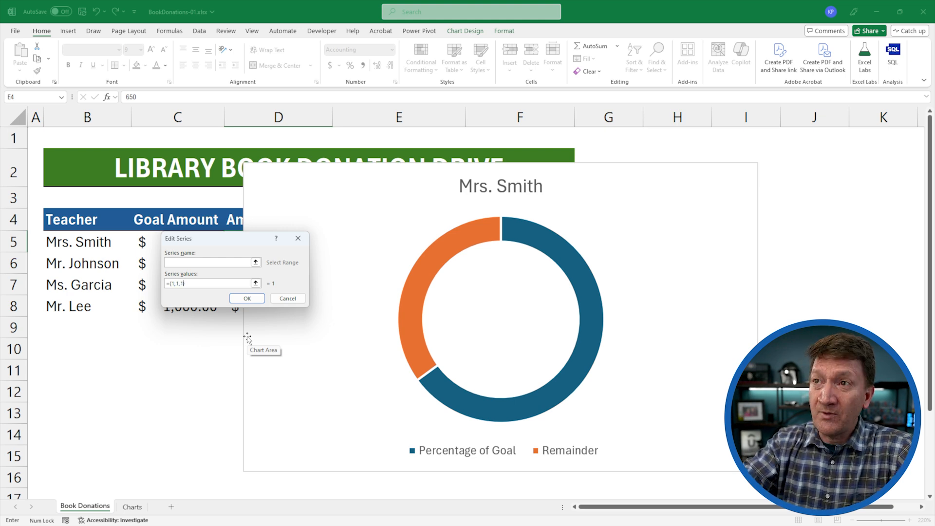
{"action": "type", "text": ",1,1,1,1,"}
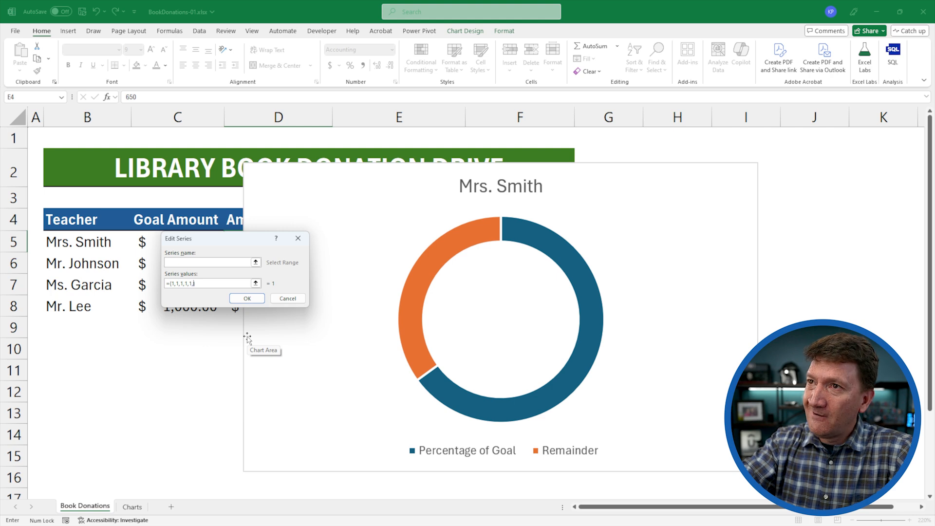
{"action": "type", "text": "1,1,1,1,1,1"}
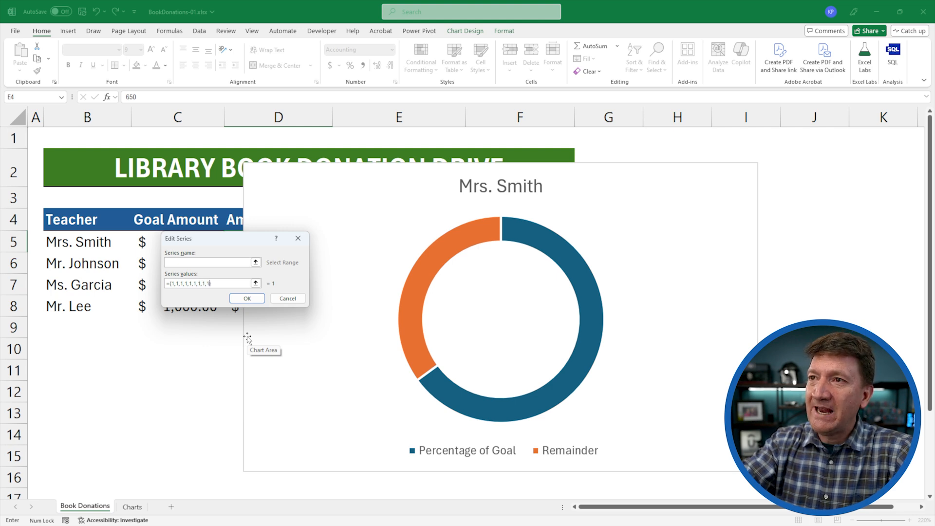
{"action": "type", "text": ",1"}
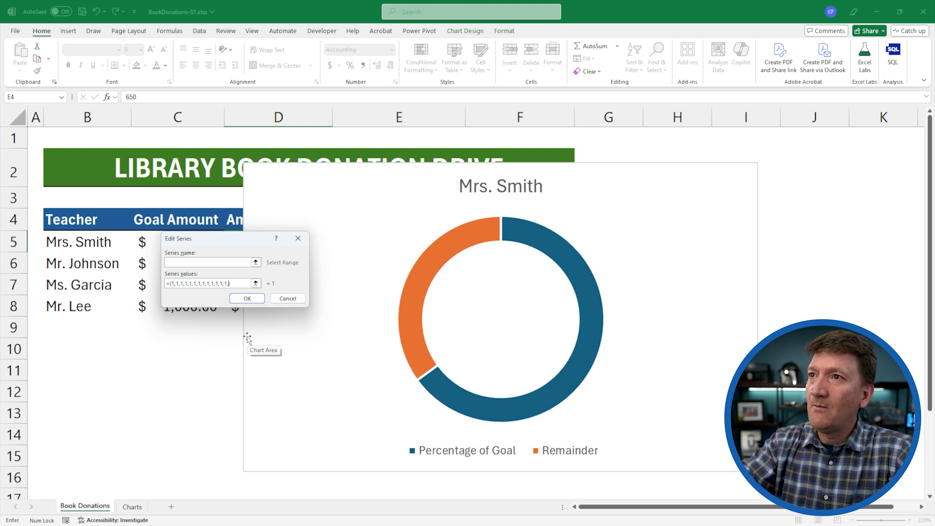
{"action": "type", "text": ",1,1,1,1,1,1"}
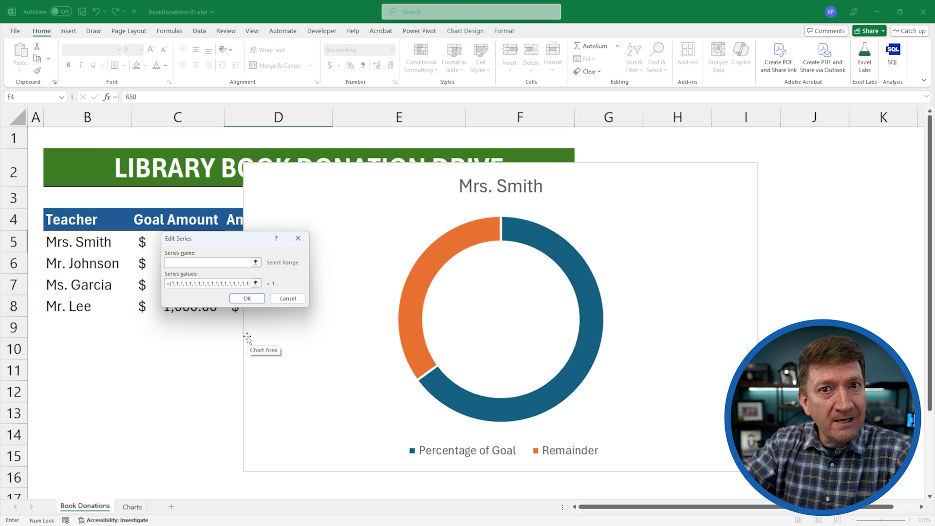
{"action": "type", "text": ",1,1"}
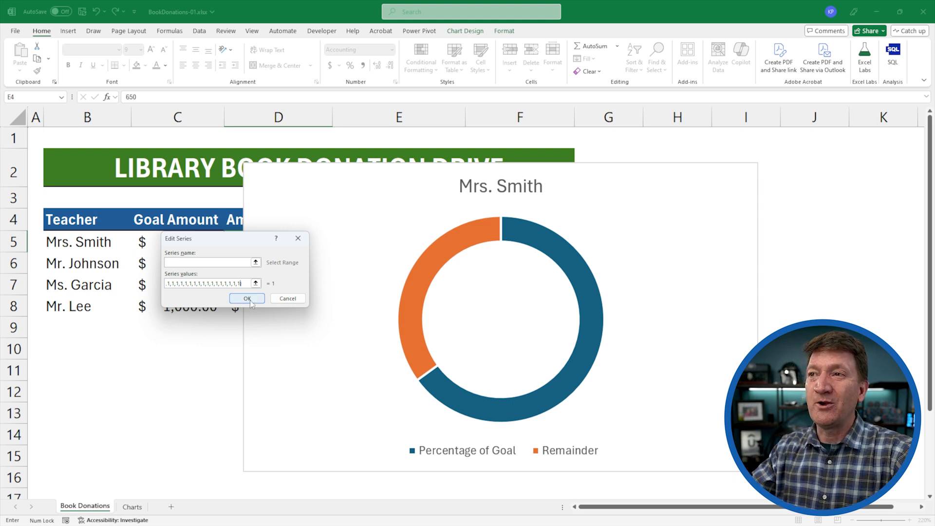
{"action": "left_click", "coordinate": [247, 298]}
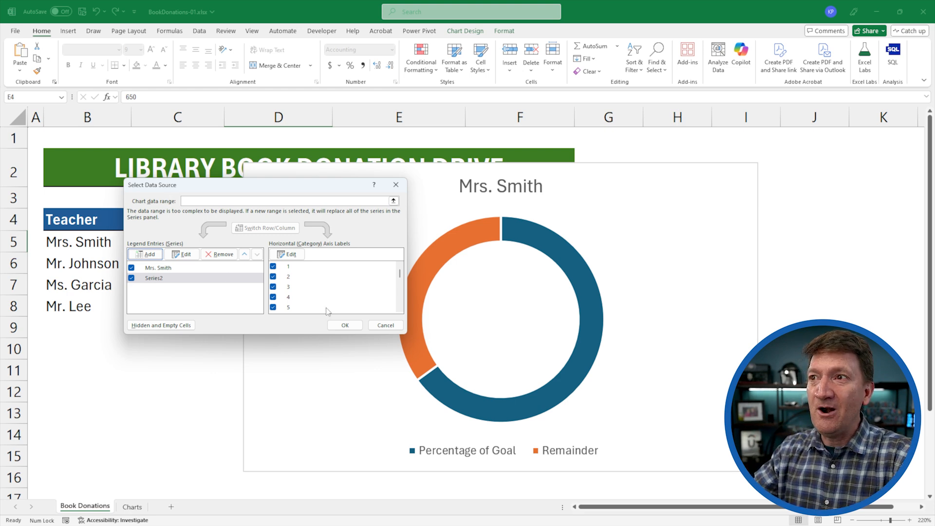
{"action": "left_click", "coordinate": [345, 324]}
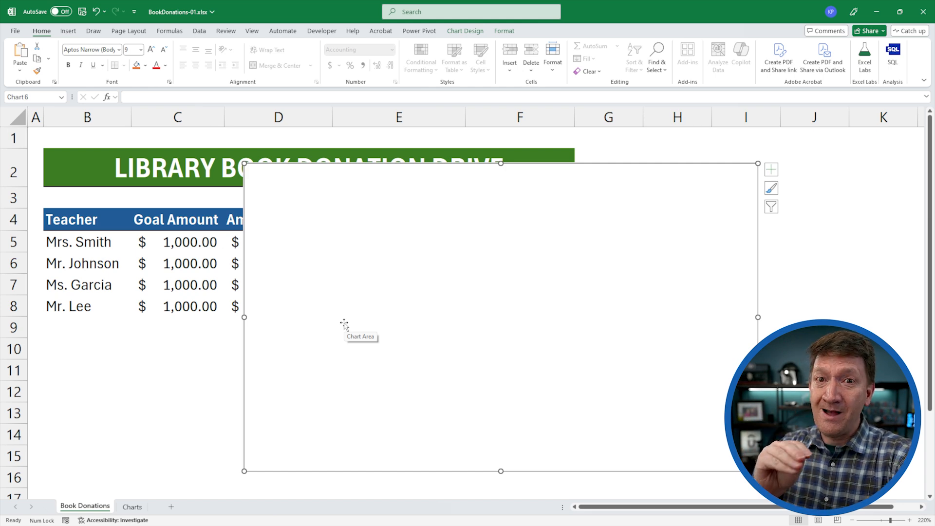
- Select the second series in the chart's data source settings and apply them to bring both doughnut rings back
{"action": "right_click", "coordinate": [316, 284]}
{"action": "left_click", "coordinate": [341, 373]}
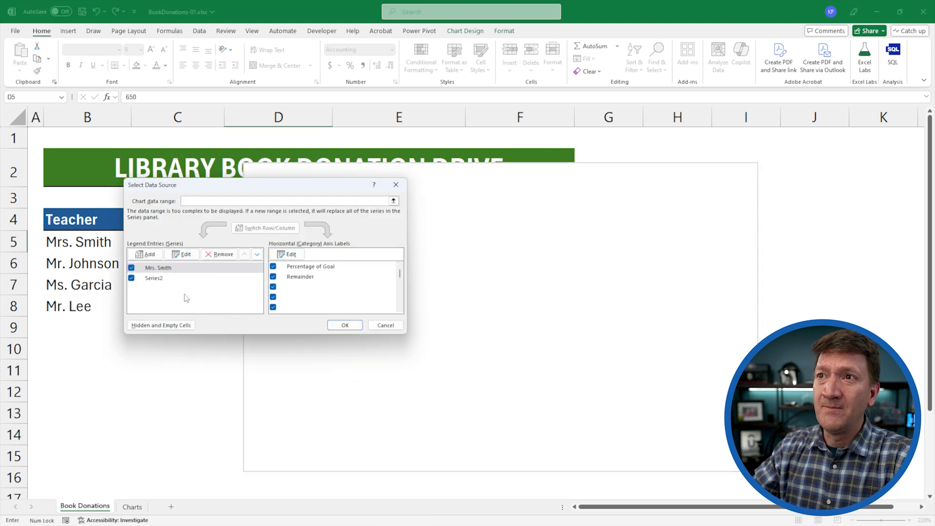
{"action": "left_click", "coordinate": [153, 279]}
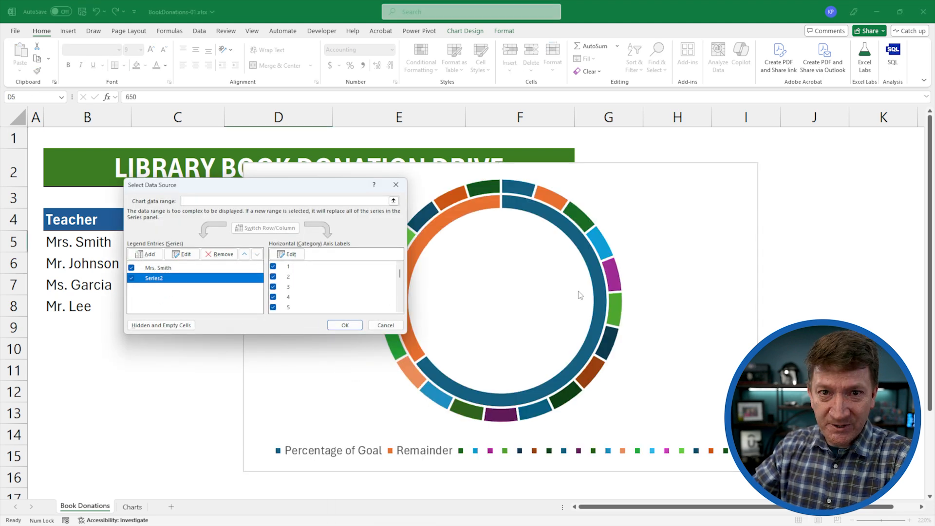
{"action": "left_click", "coordinate": [345, 325]}
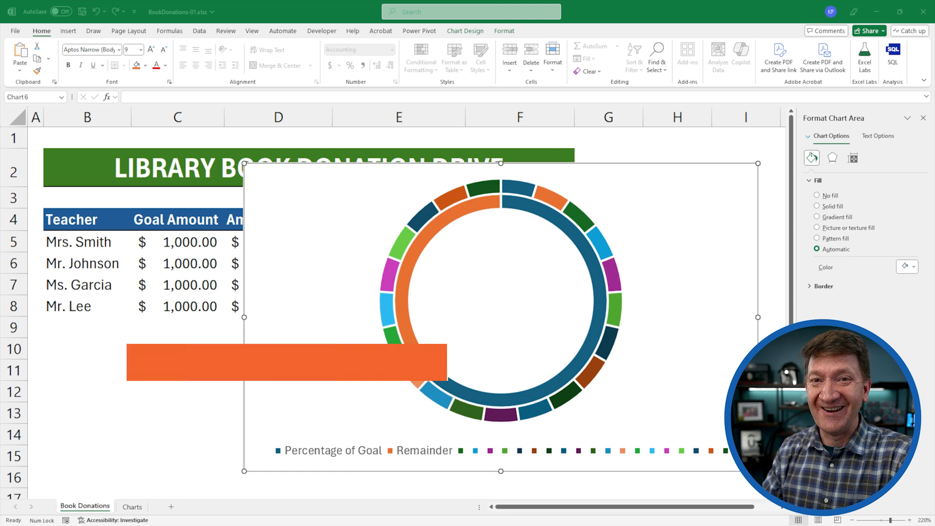
- Give the outer ring of equal segments a solid orange theme-color fill
{"action": "left_click", "coordinate": [403, 239]}
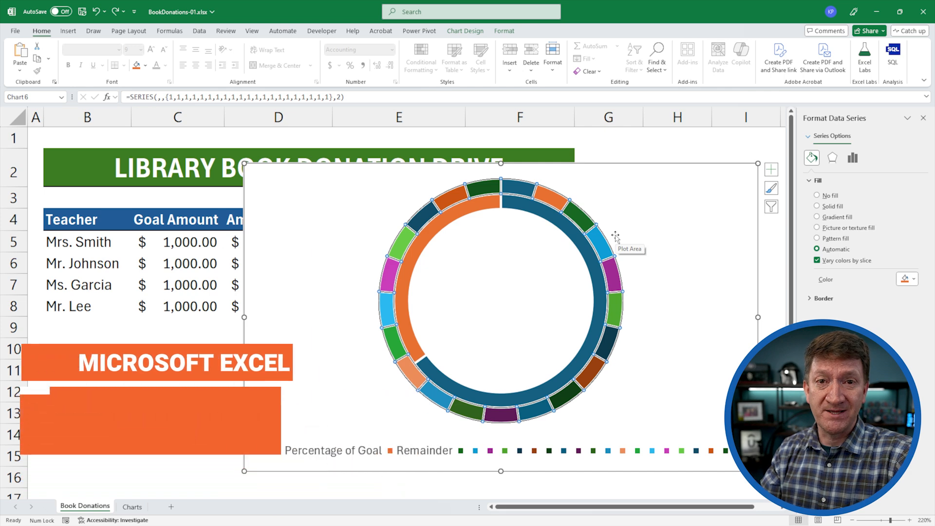
{"action": "right_click", "coordinate": [554, 200]}
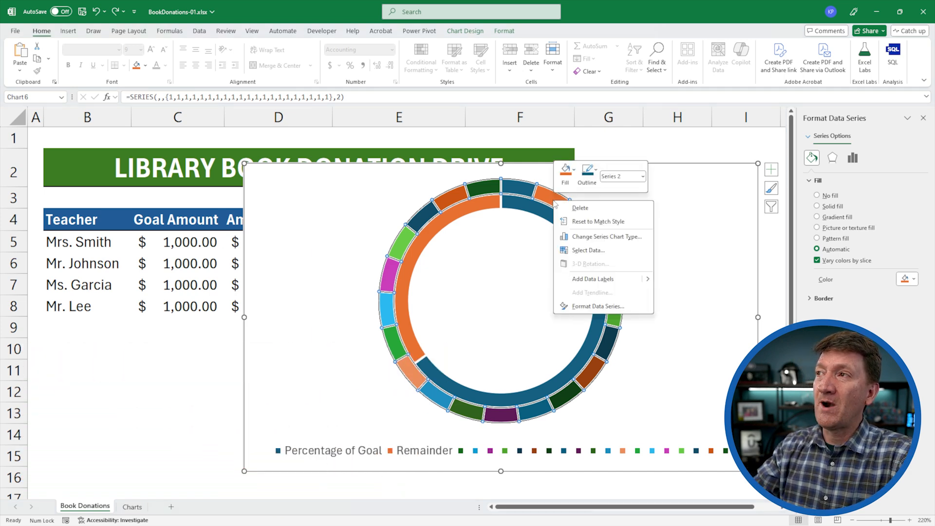
{"action": "left_click", "coordinate": [592, 306]}
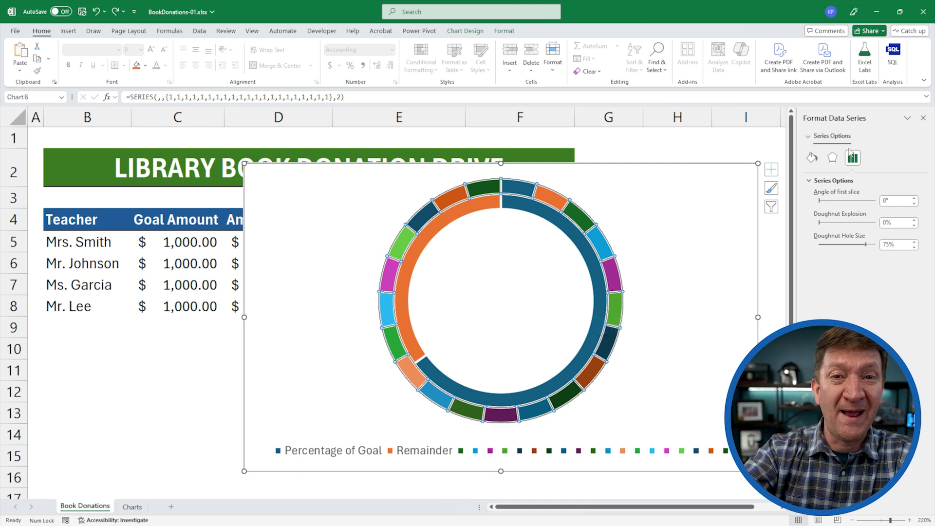
{"action": "left_click", "coordinate": [811, 159]}
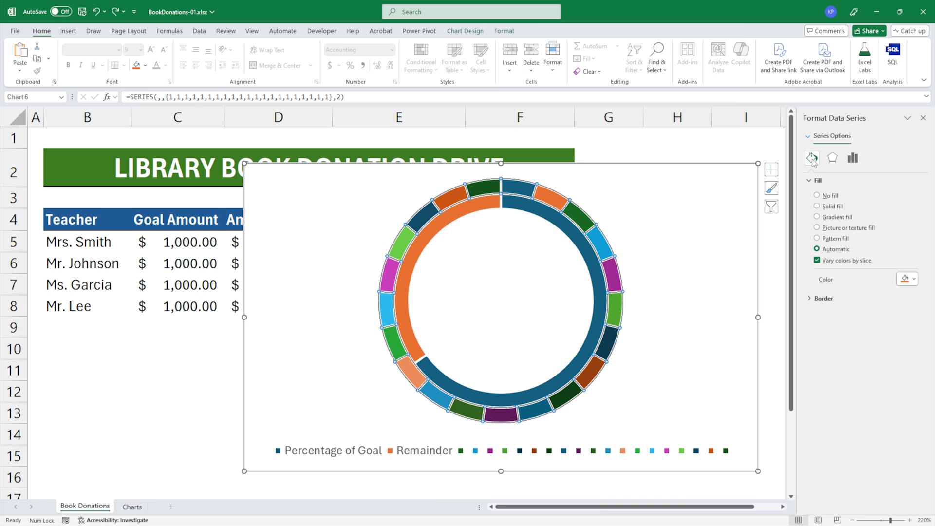
{"action": "left_click", "coordinate": [816, 206]}
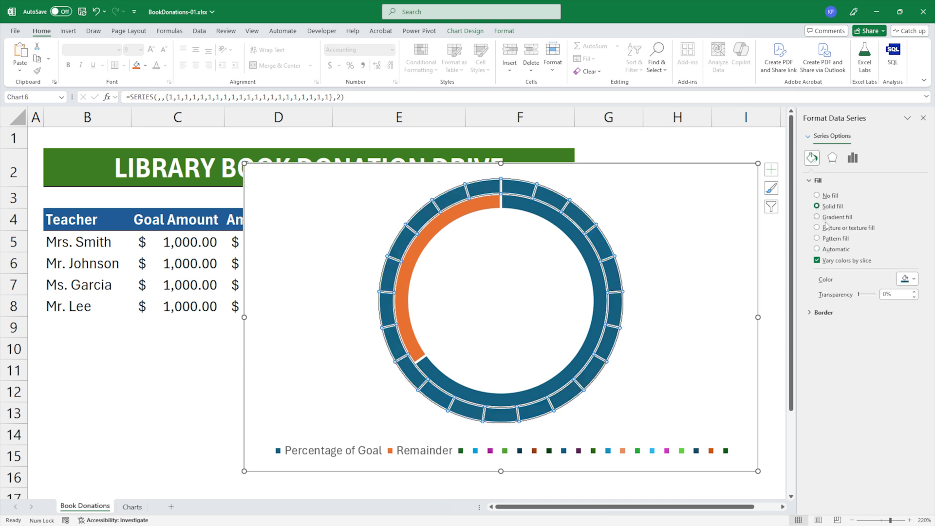
{"action": "left_click", "coordinate": [911, 280]}
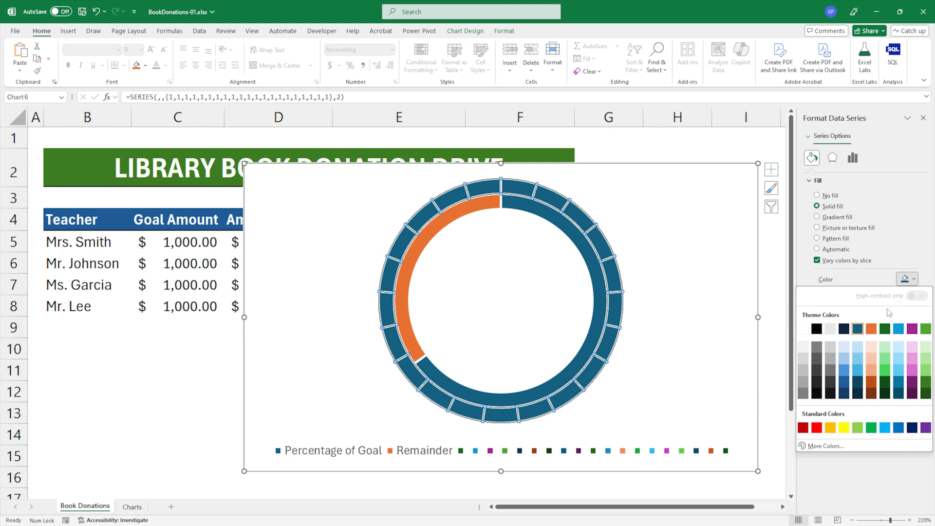
{"action": "left_click", "coordinate": [871, 330]}
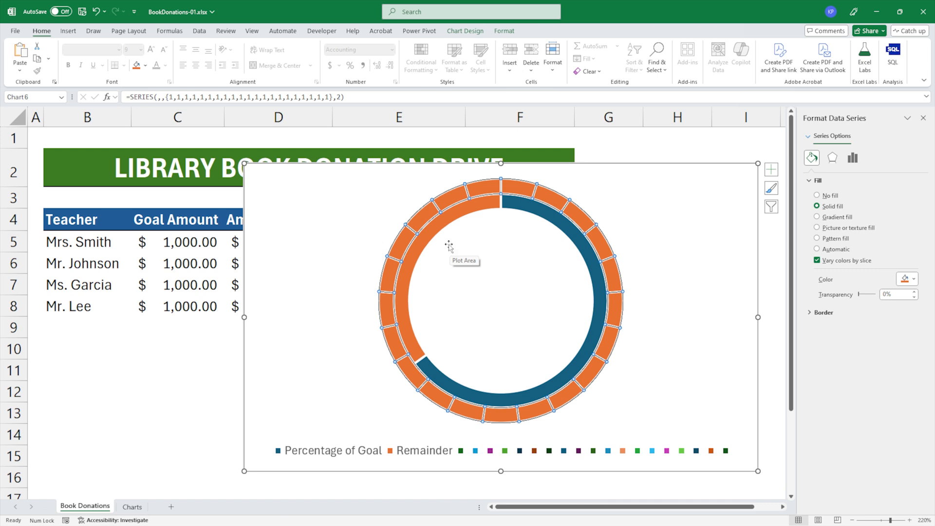
- Change the chart to a custom combination with the first teacher's doughnut series on the secondary axis
{"action": "right_click", "coordinate": [426, 212]}
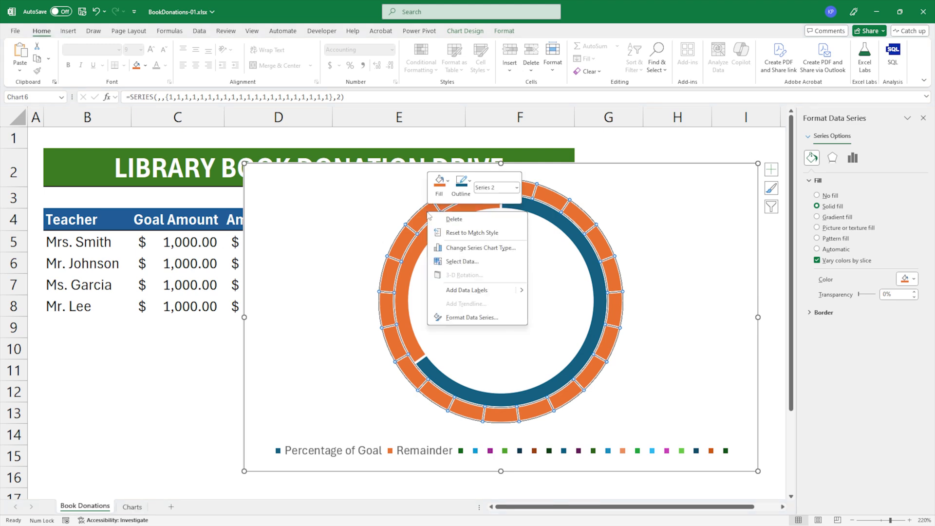
{"action": "left_click", "coordinate": [487, 250]}
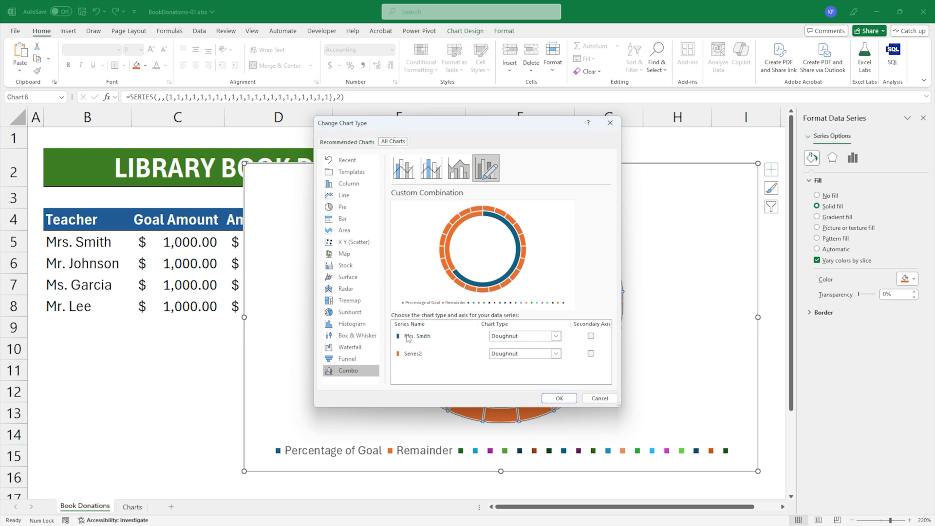
{"action": "left_click", "coordinate": [591, 335]}
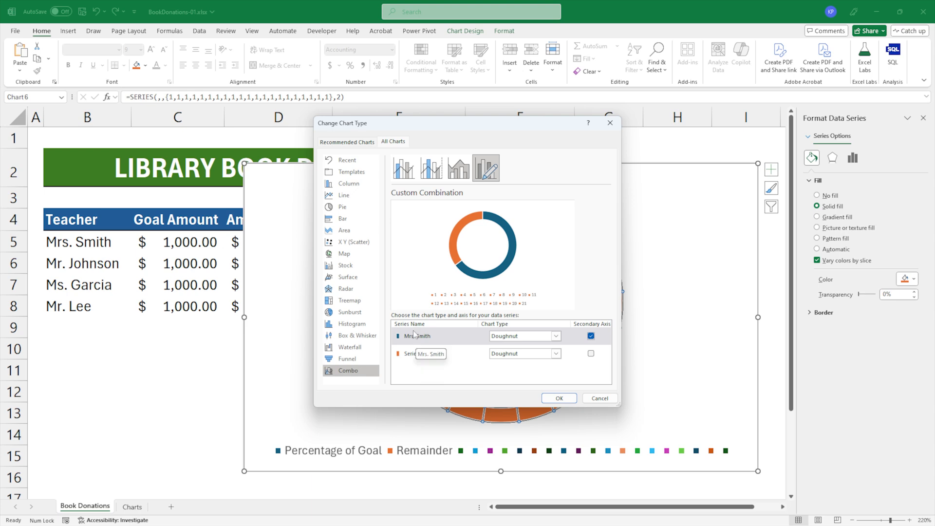
{"action": "left_click", "coordinate": [559, 398]}
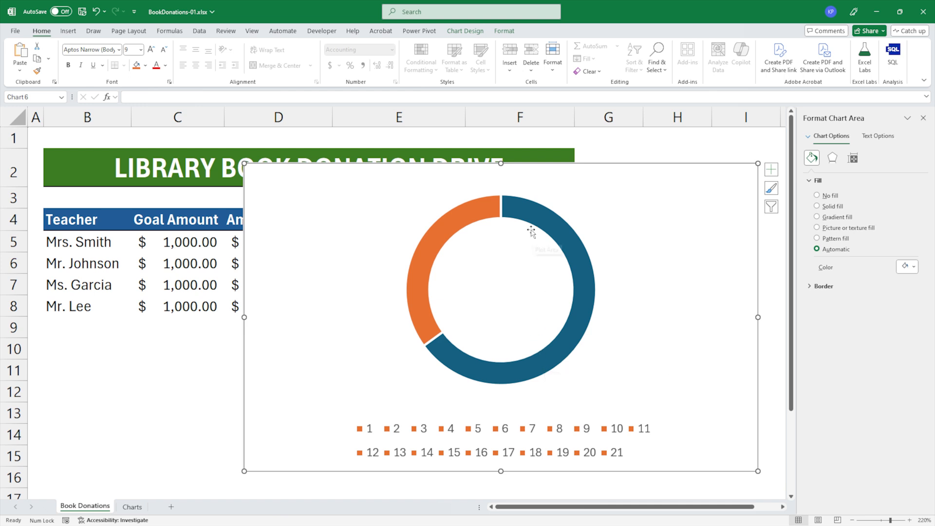
- Set the Percentage of Goal slice to no fill and shrink the chart to uncover the first teacher's row
{"action": "left_click", "coordinate": [574, 324]}
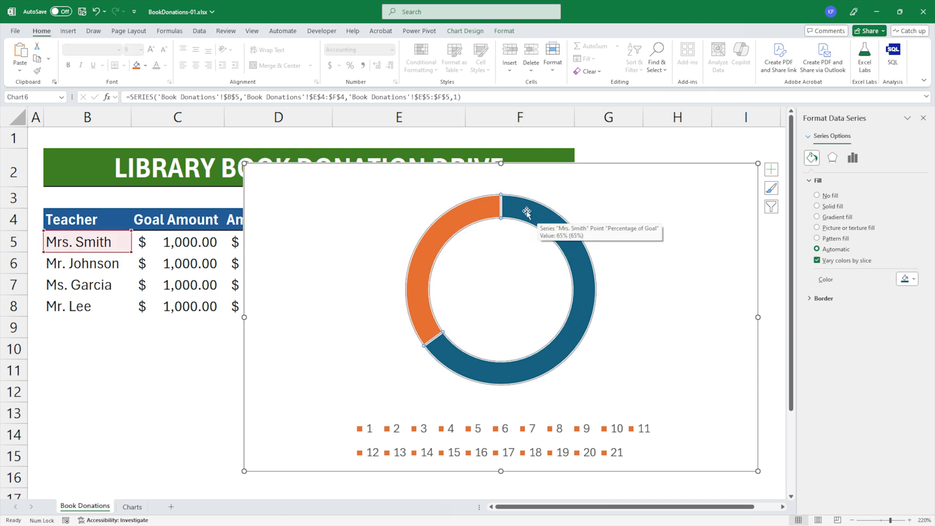
{"action": "left_click", "coordinate": [577, 315]}
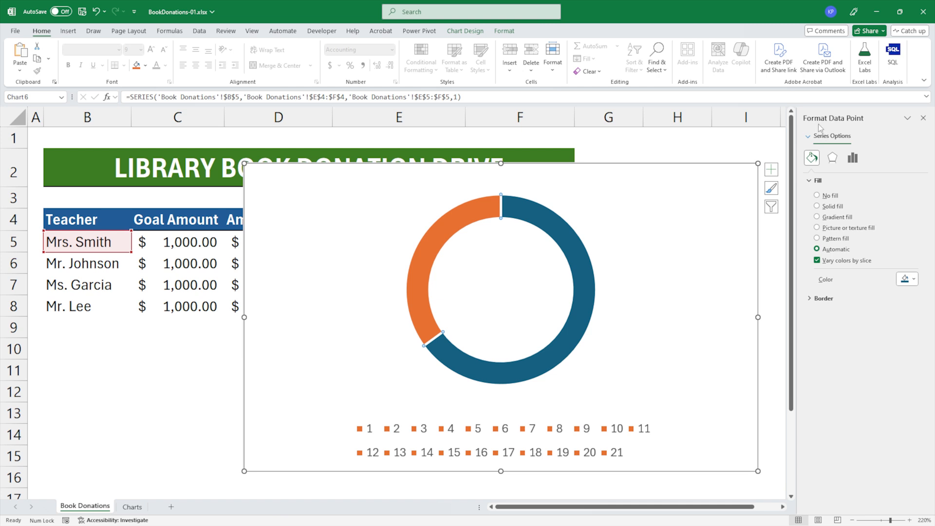
{"action": "left_click", "coordinate": [817, 195]}
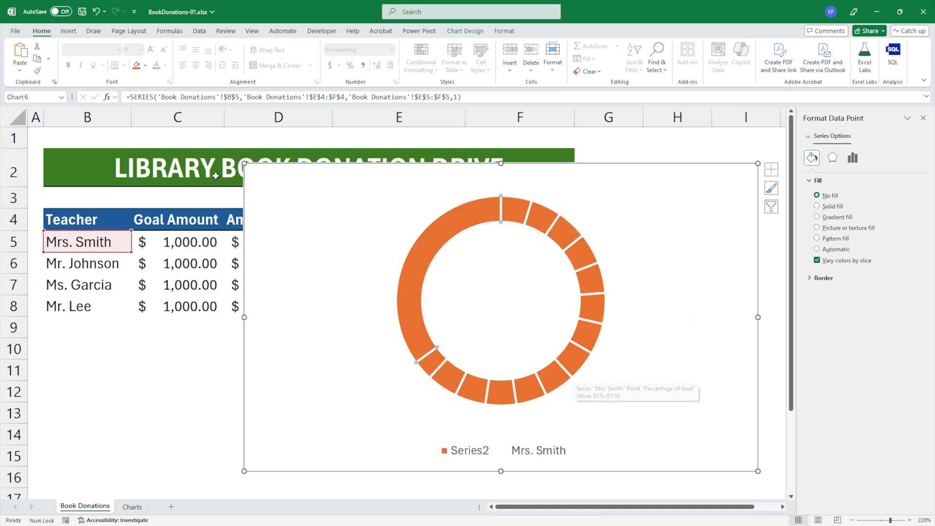
{"action": "left_click_drag", "start_coordinate": [242, 161], "coordinate": [214, 274]}
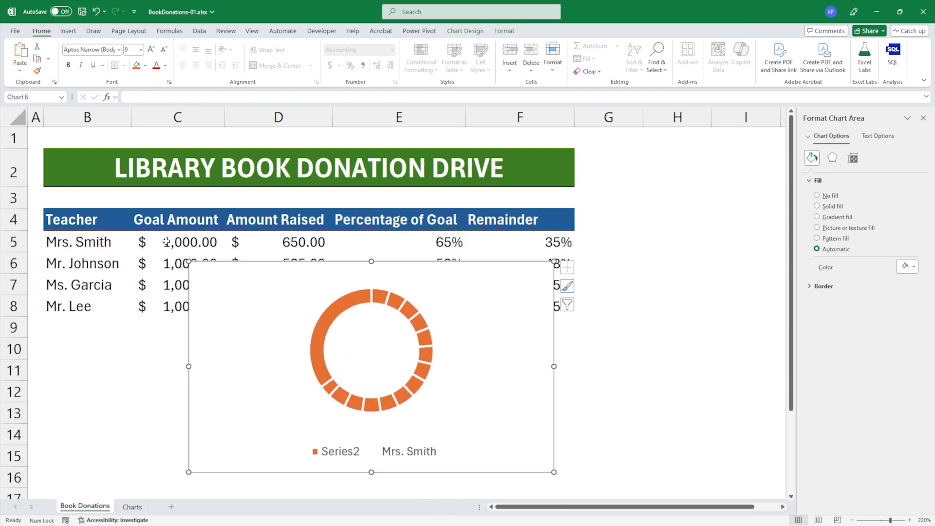
- Test the chart by setting the amount raised in D5 to 900, to 200, and back to 650
{"action": "left_click", "coordinate": [295, 242]}
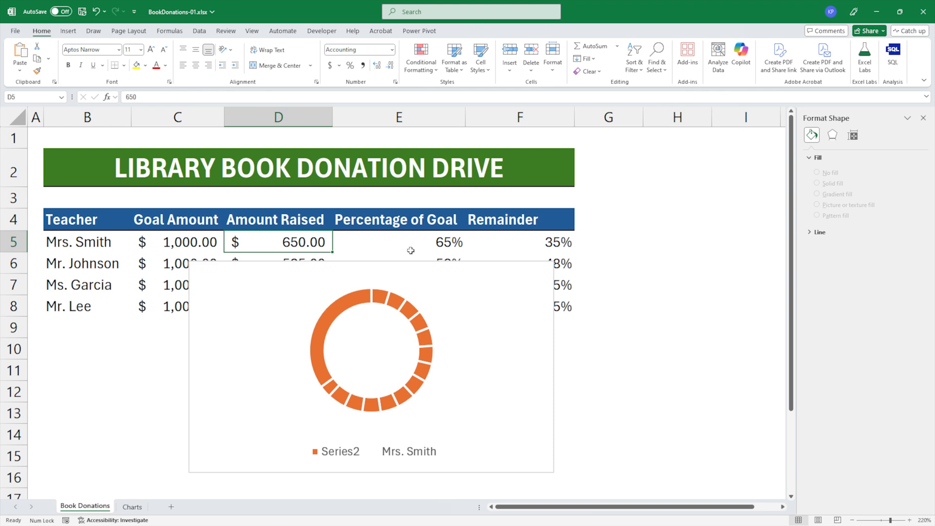
{"action": "type", "text": "900"}
{"action": "key", "text": "Return"}
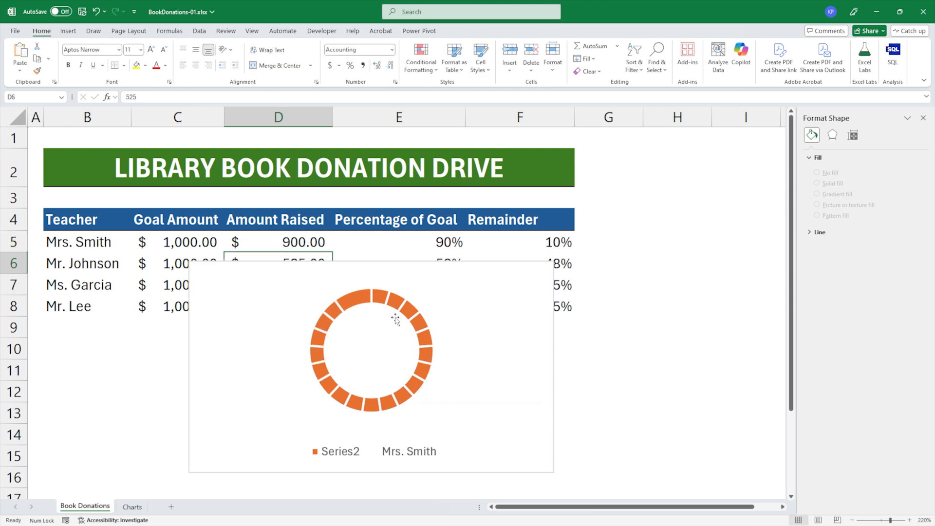
{"action": "left_click", "coordinate": [302, 240]}
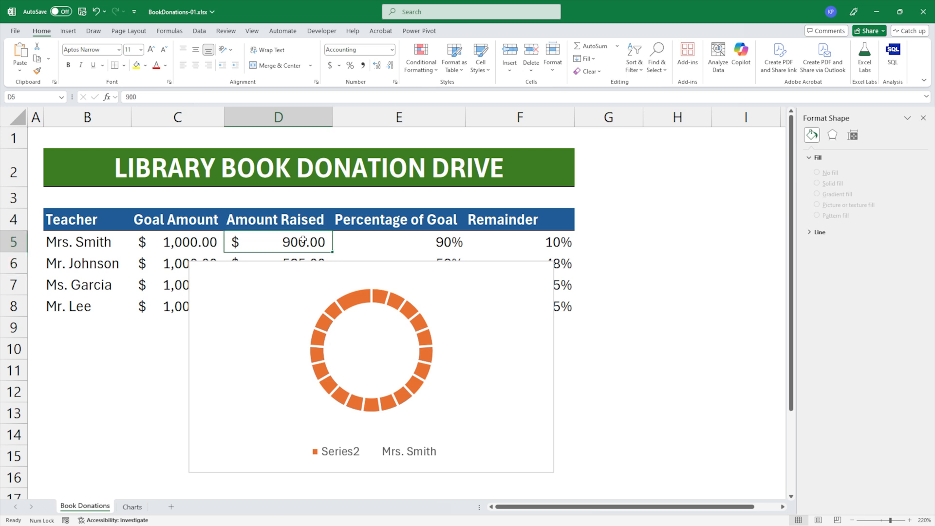
{"action": "type", "text": "200"}
{"action": "key", "text": "Return"}
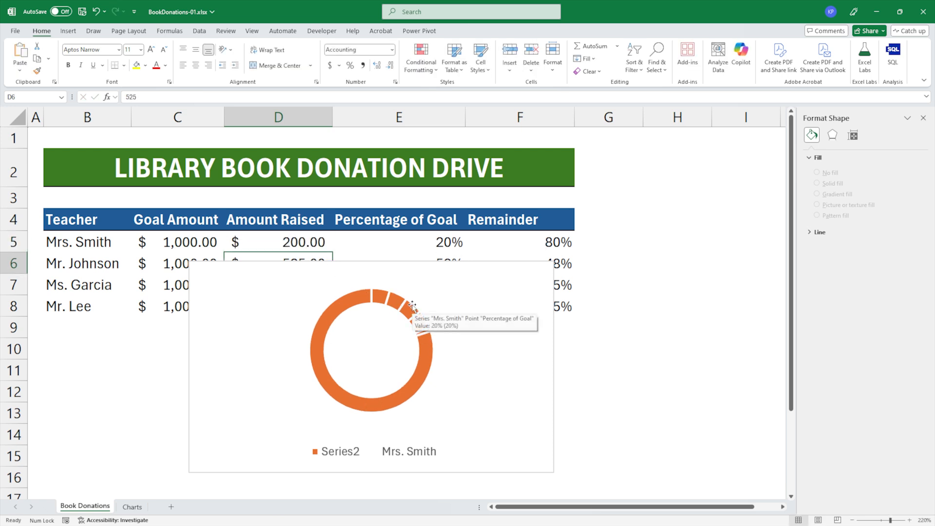
{"action": "left_click", "coordinate": [317, 248]}
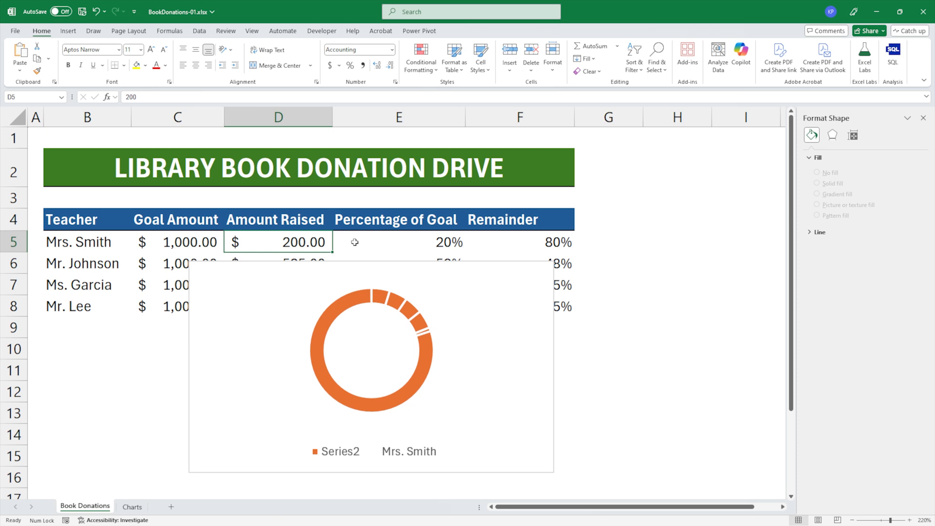
{"action": "type", "text": "650"}
{"action": "key", "text": "Return"}
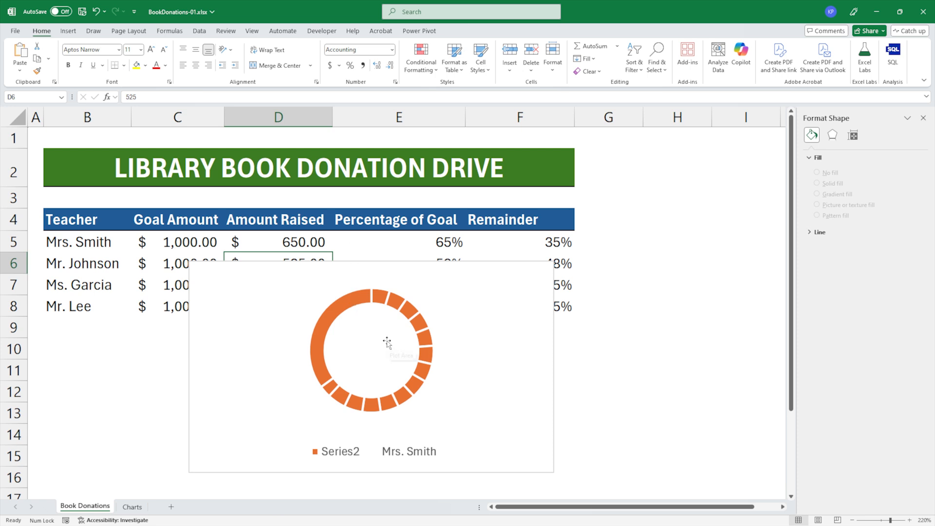
- Give only the Remainder slice a solid white fill with 10% transparency
{"action": "left_click", "coordinate": [335, 309]}
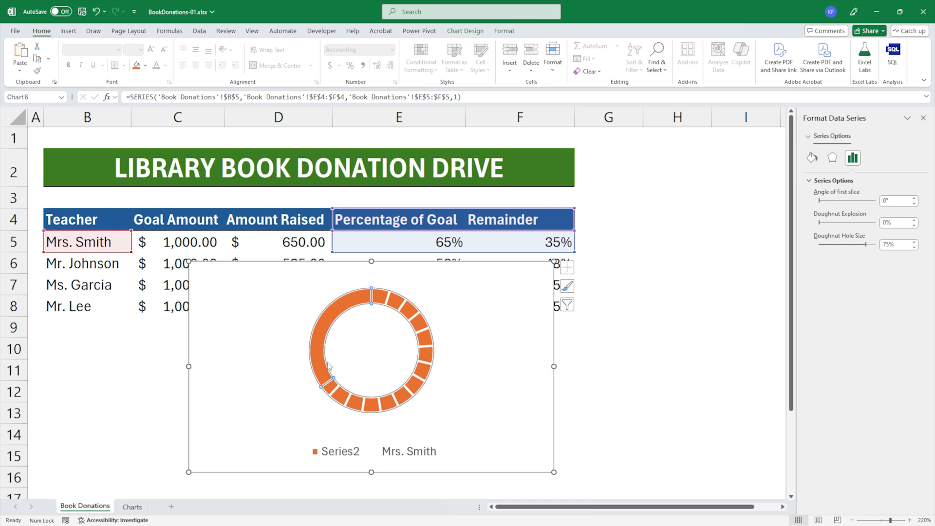
{"action": "left_click", "coordinate": [330, 315]}
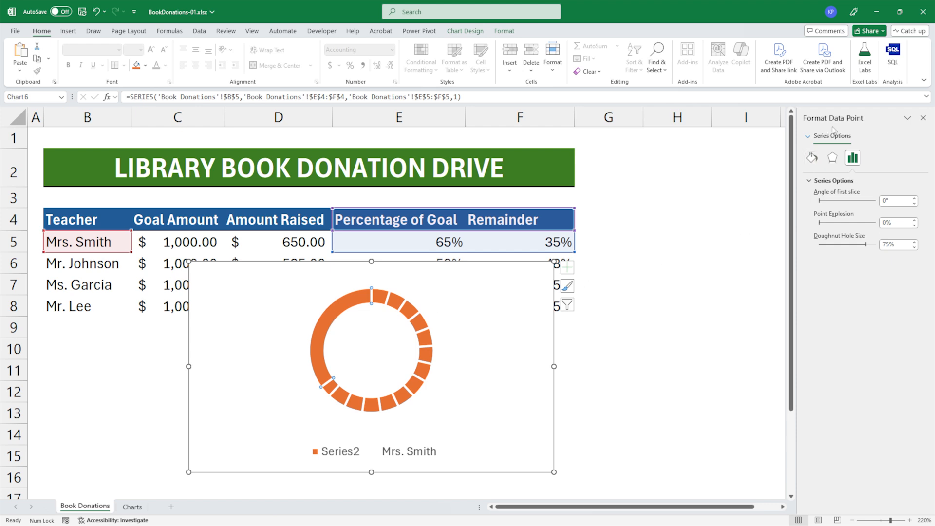
{"action": "left_click", "coordinate": [812, 159]}
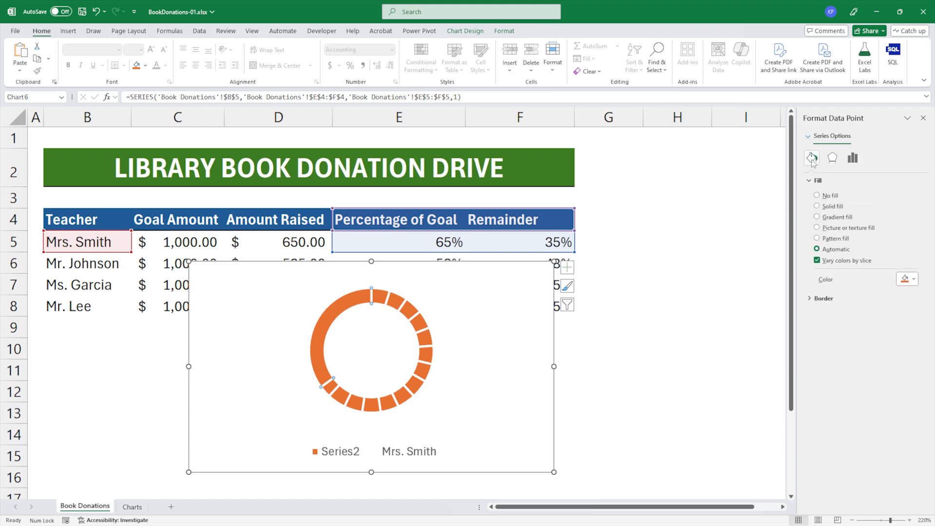
{"action": "left_click", "coordinate": [816, 206]}
{"action": "left_click", "coordinate": [914, 279]}
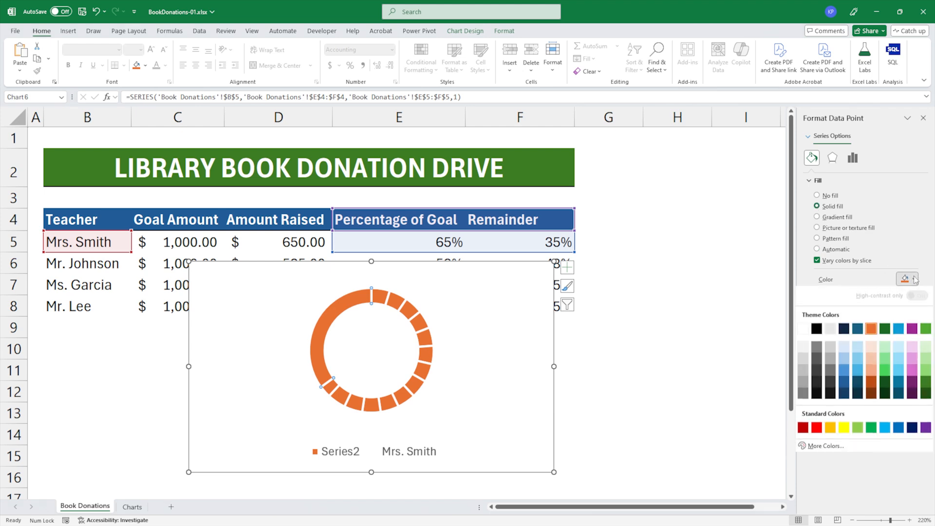
{"action": "left_click", "coordinate": [806, 329]}
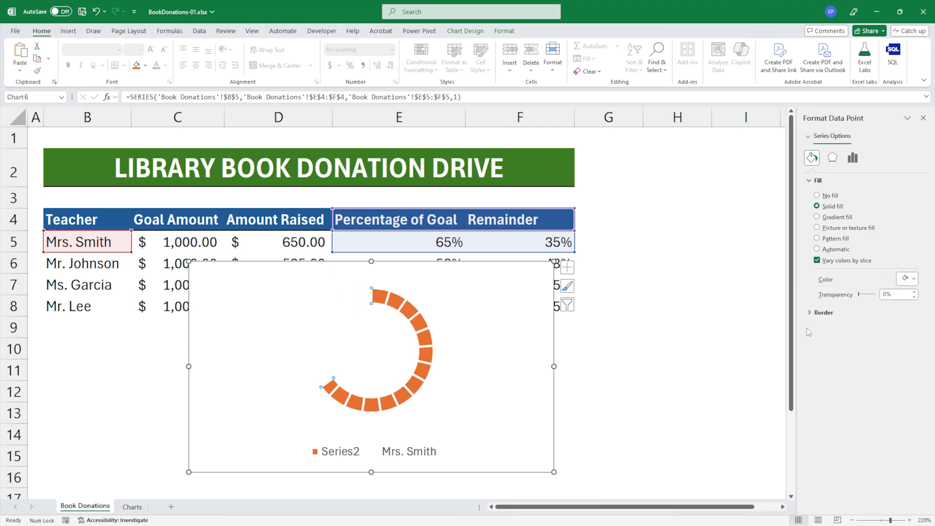
{"action": "left_click_drag", "start_coordinate": [860, 295], "coordinate": [861, 295]}
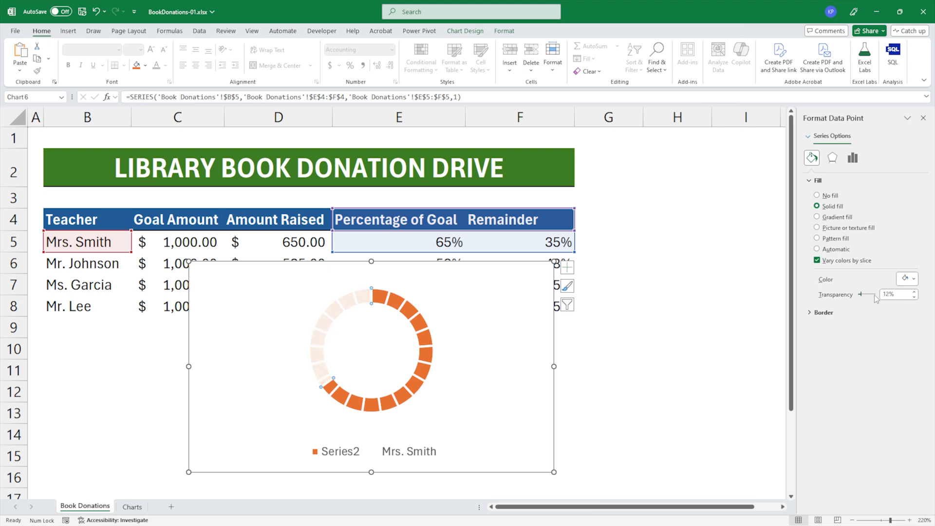
{"action": "double_click", "coordinate": [887, 294]}
{"action": "type", "text": "10"}
{"action": "left_click", "coordinate": [675, 314]}
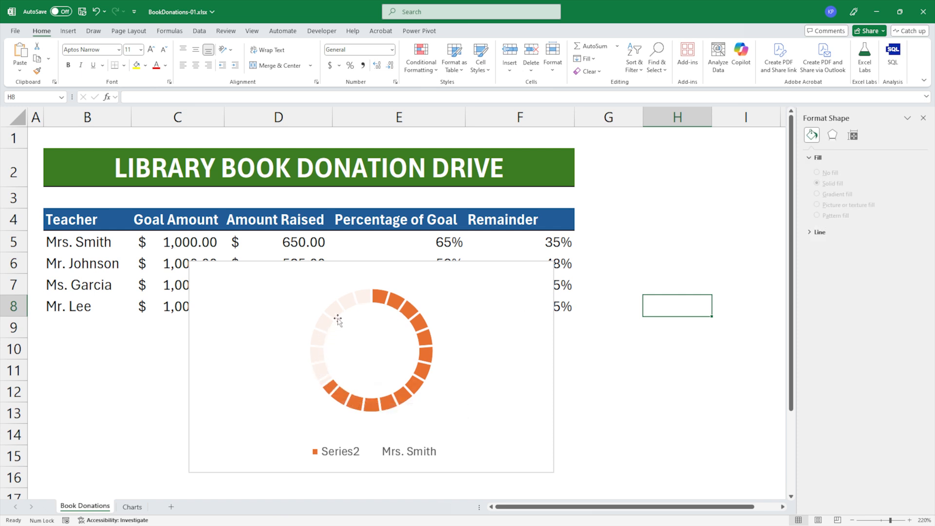
- Test the segmented progress ring by setting the amount raised in D5 to 800, and finally to 900
{"action": "left_click", "coordinate": [298, 246]}
{"action": "type", "text": "800"}
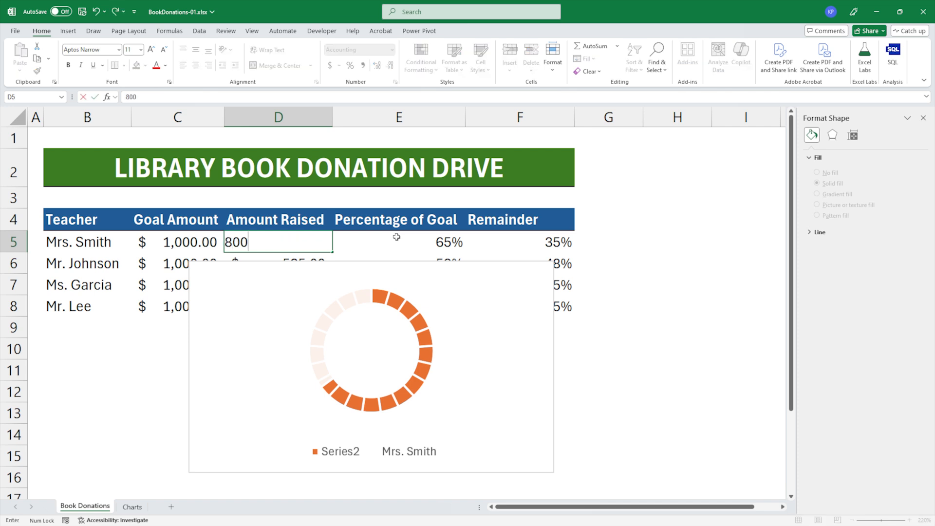
{"action": "key", "text": "Return"}
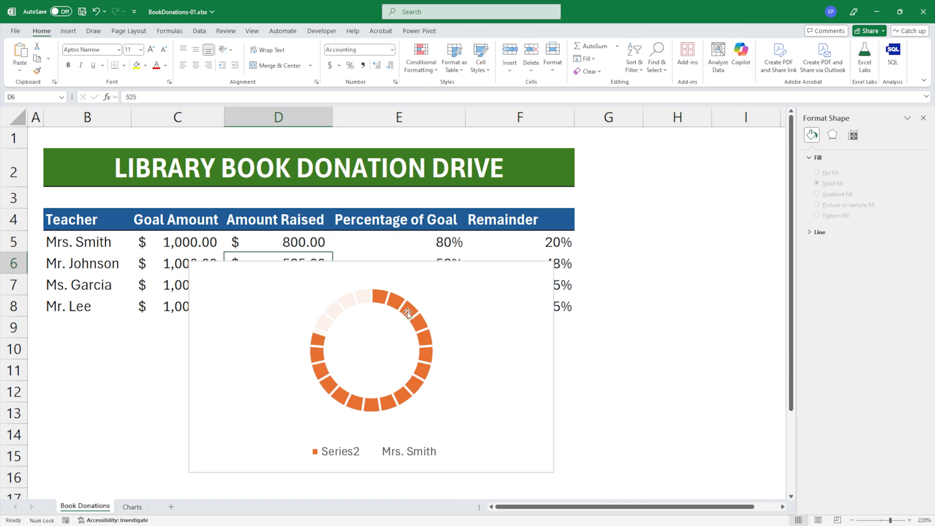
{"action": "left_click", "coordinate": [322, 233]}
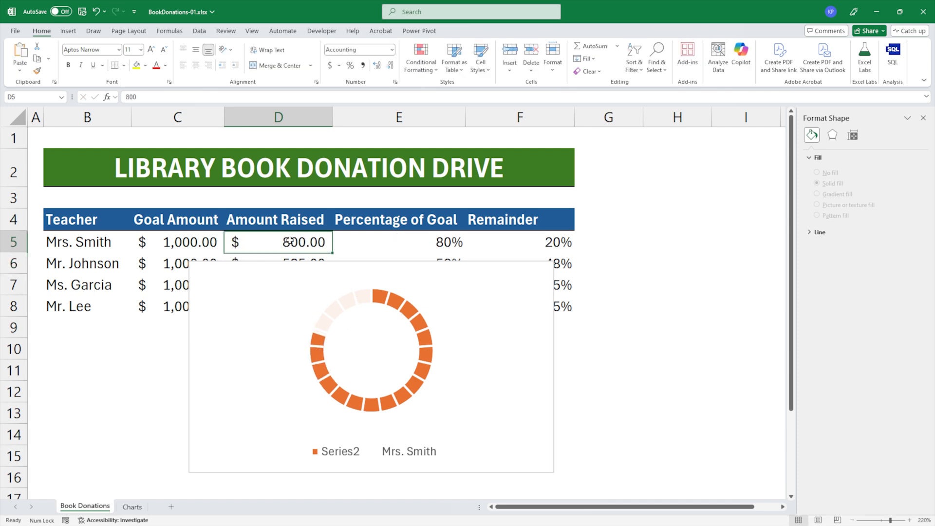
{"action": "type", "text": "900"}
{"action": "key", "text": "Return"}
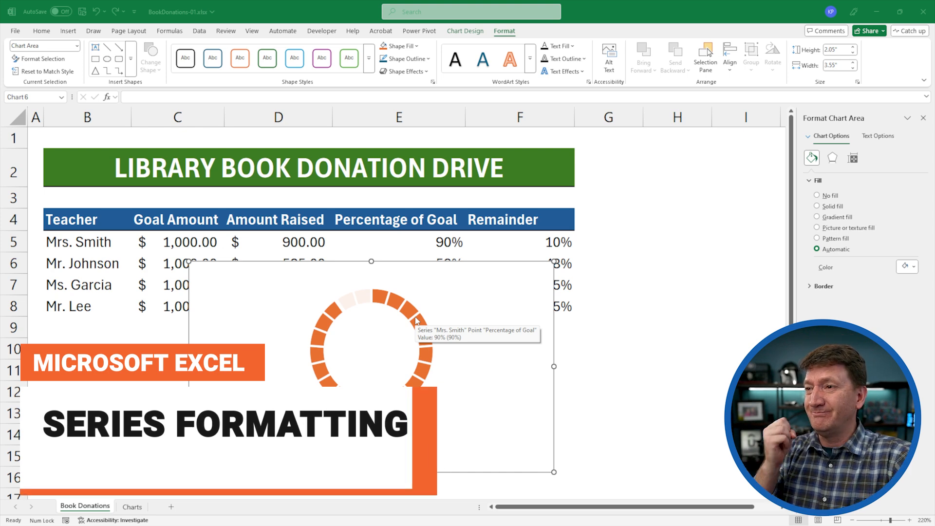
- Apply the first bevel preset to all segments of Series 2 in the doughnut chart
{"action": "left_click", "coordinate": [396, 300]}
{"action": "left_click", "coordinate": [395, 300]}
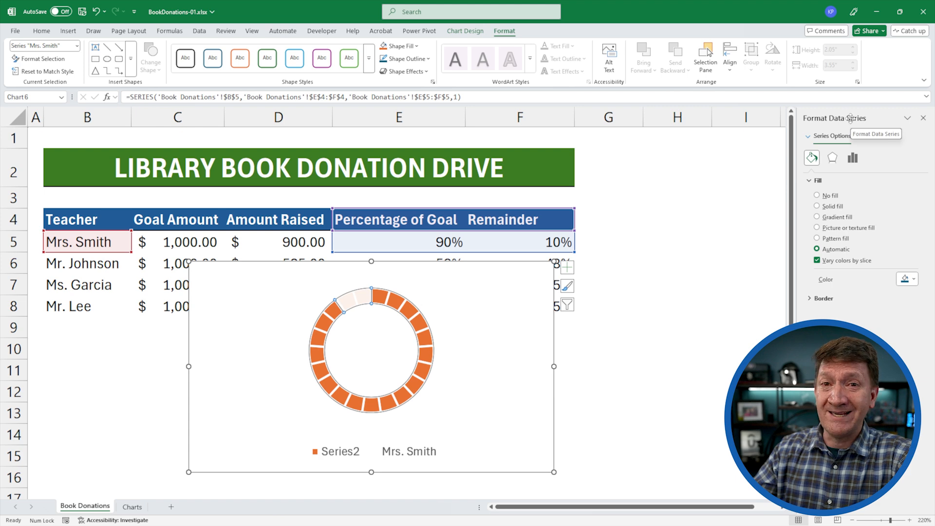
{"action": "left_click", "coordinate": [813, 138]}
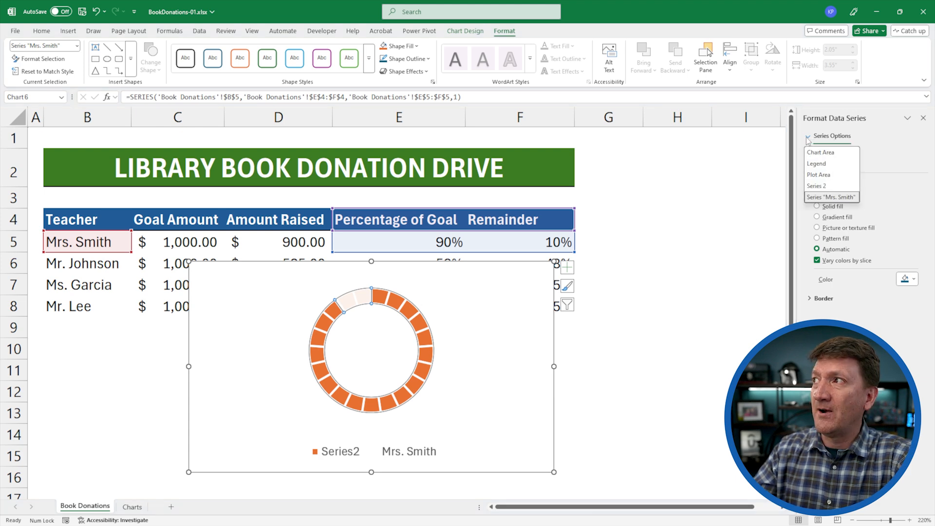
{"action": "left_click", "coordinate": [816, 186]}
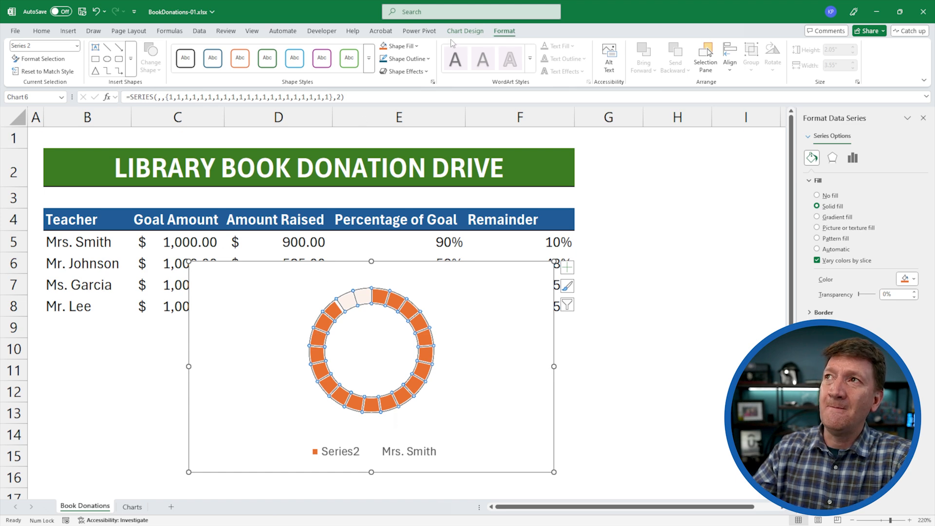
{"action": "left_click", "coordinate": [409, 72]}
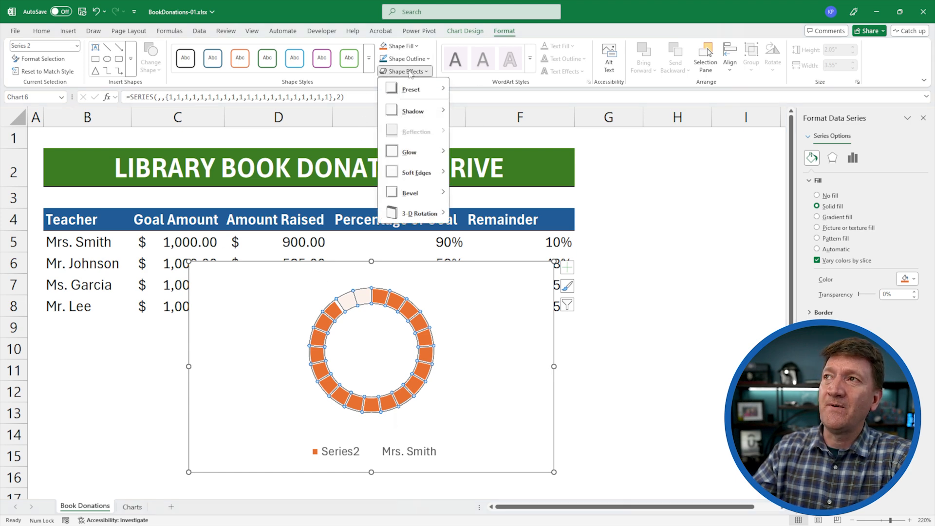
{"action": "mouse_move", "coordinate": [405, 197]}
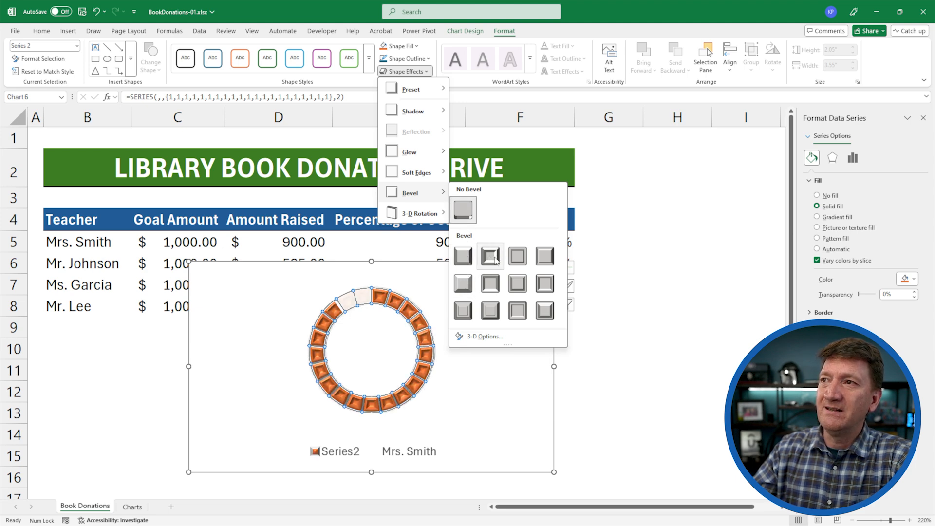
{"action": "left_click", "coordinate": [462, 258]}
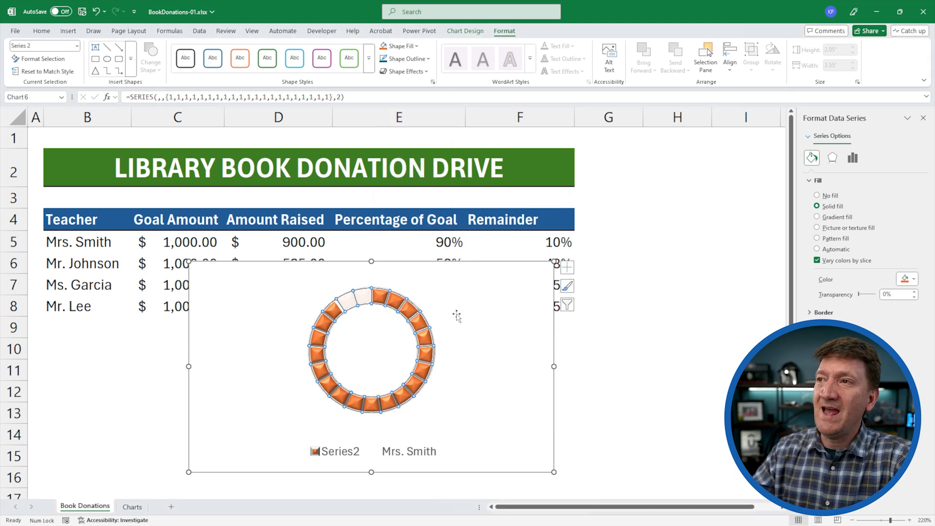
{"action": "left_click", "coordinate": [463, 344]}
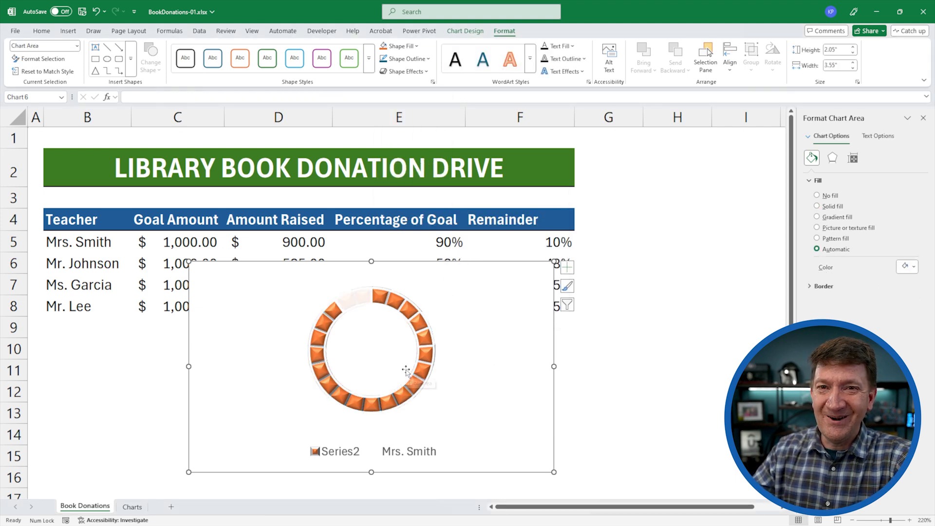
- Set the doughnut hole size of the first teacher's series to 60%
{"action": "left_click", "coordinate": [382, 296]}
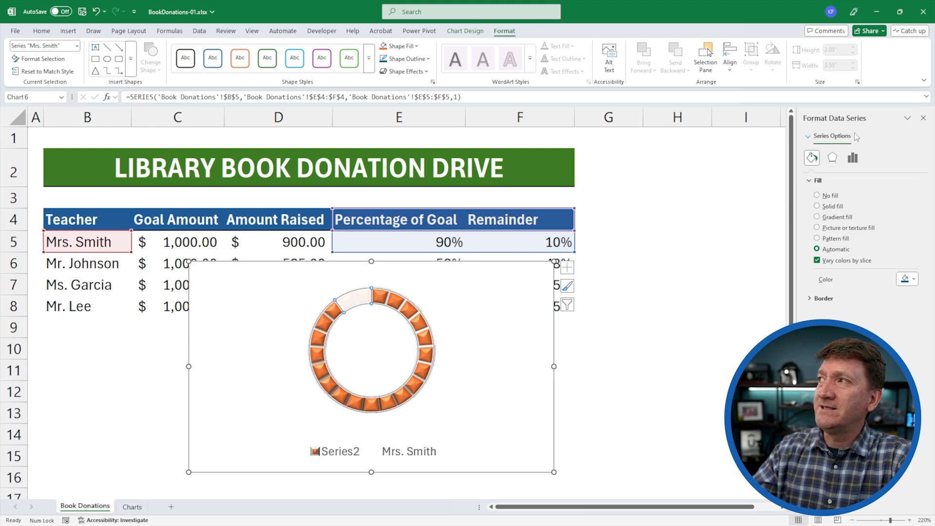
{"action": "left_click", "coordinate": [811, 139]}
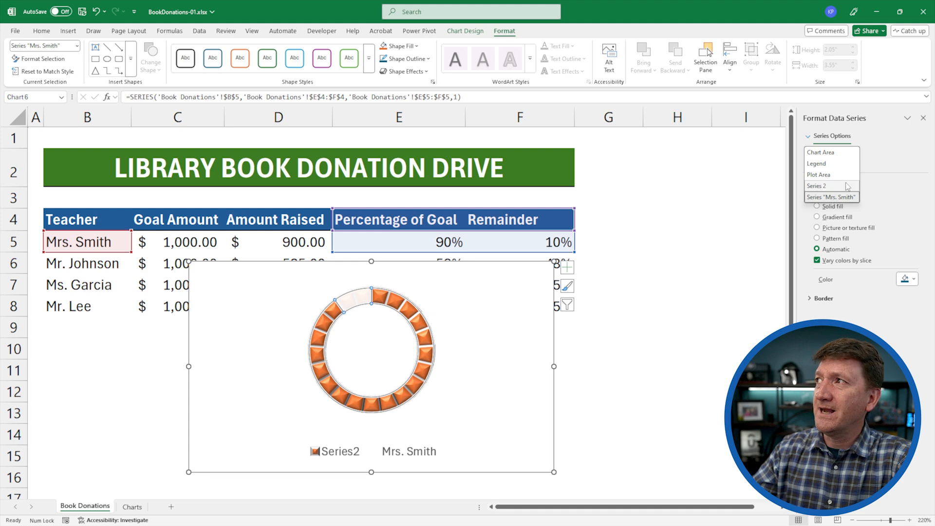
{"action": "left_click", "coordinate": [832, 197]}
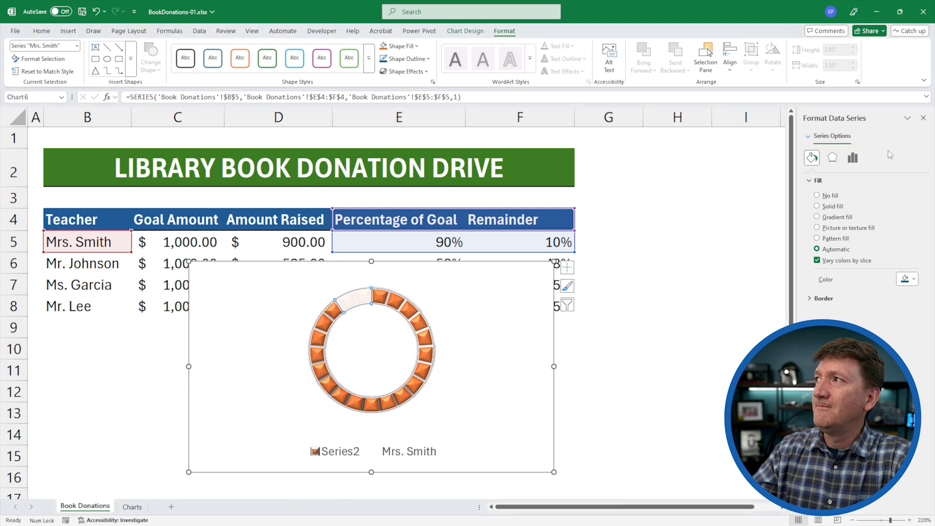
{"action": "left_click", "coordinate": [851, 159]}
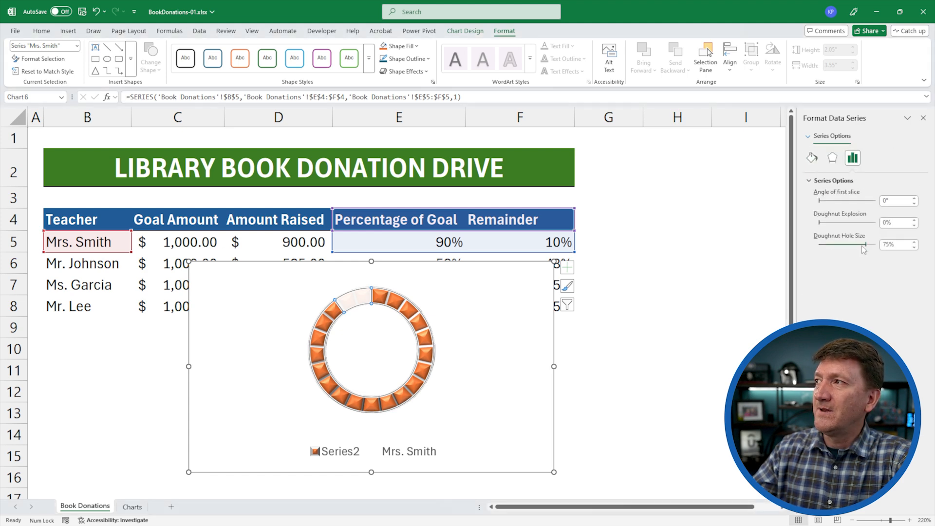
{"action": "left_click_drag", "start_coordinate": [866, 249], "coordinate": [865, 249]}
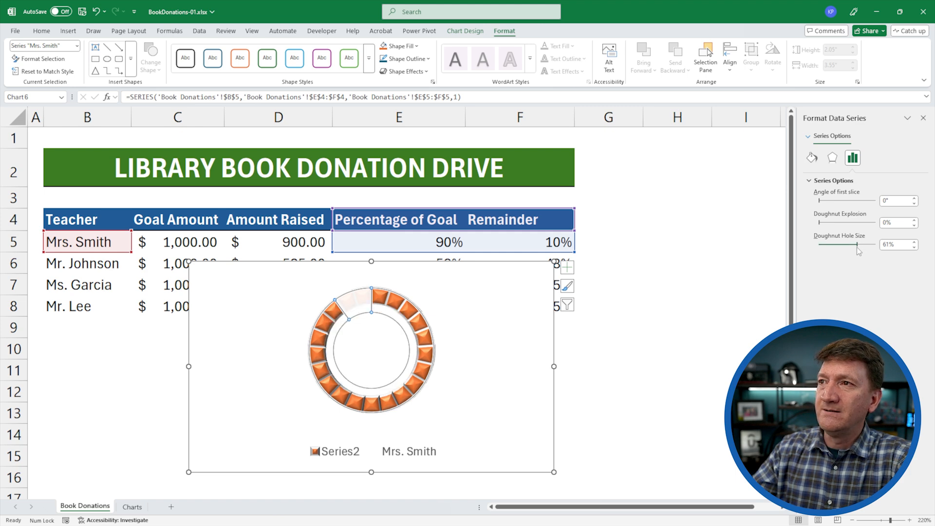
{"action": "key", "text": "Tab"}
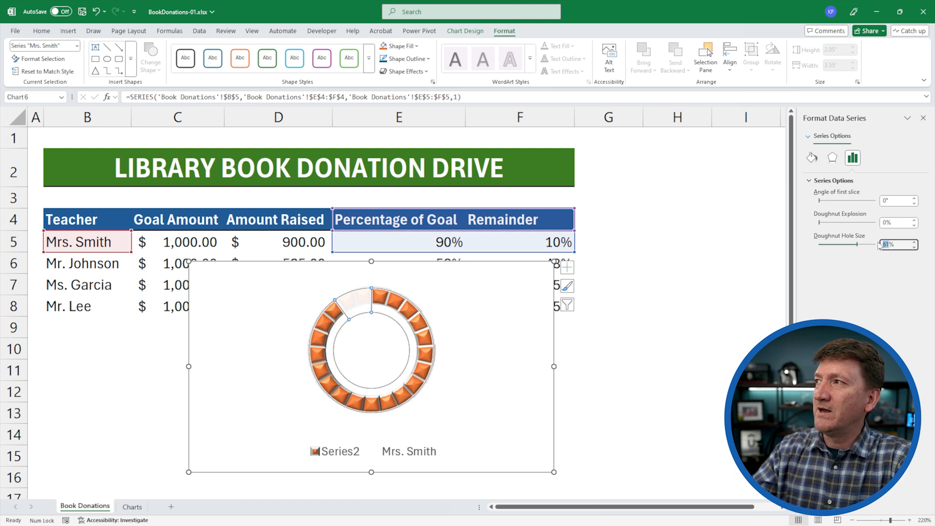
{"action": "type", "text": "60"}
{"action": "key", "text": "Return"}
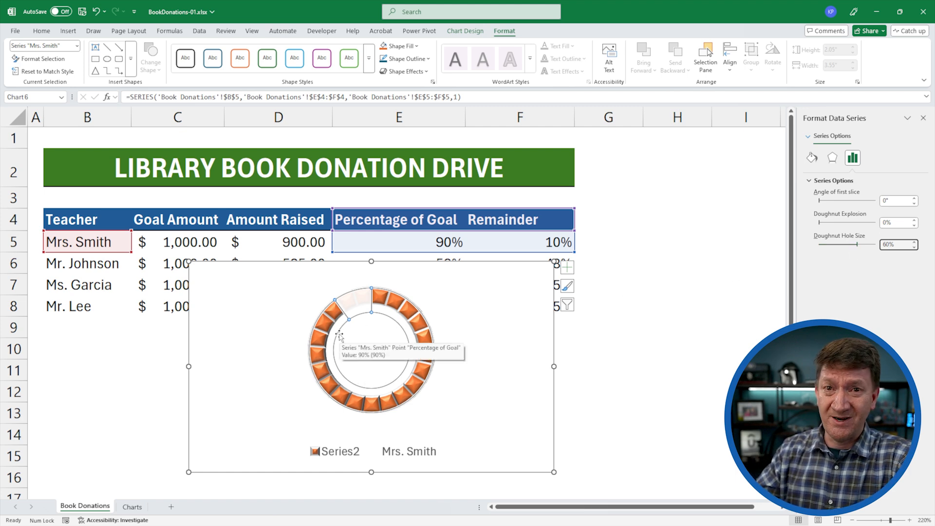
- Set the doughnut hole size of Series 2 to 60%
{"action": "left_click", "coordinate": [809, 137]}
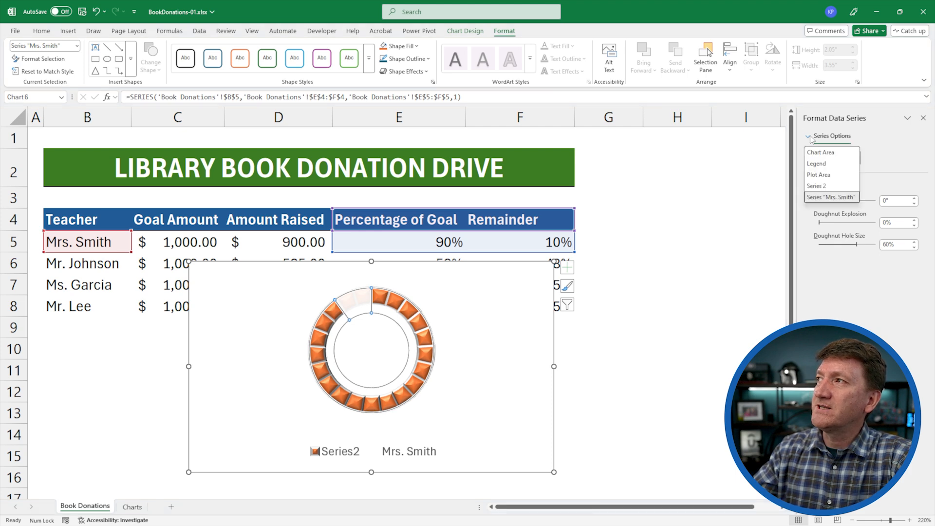
{"action": "left_click", "coordinate": [816, 186]}
{"action": "left_click_drag", "start_coordinate": [888, 244], "coordinate": [881, 245]}
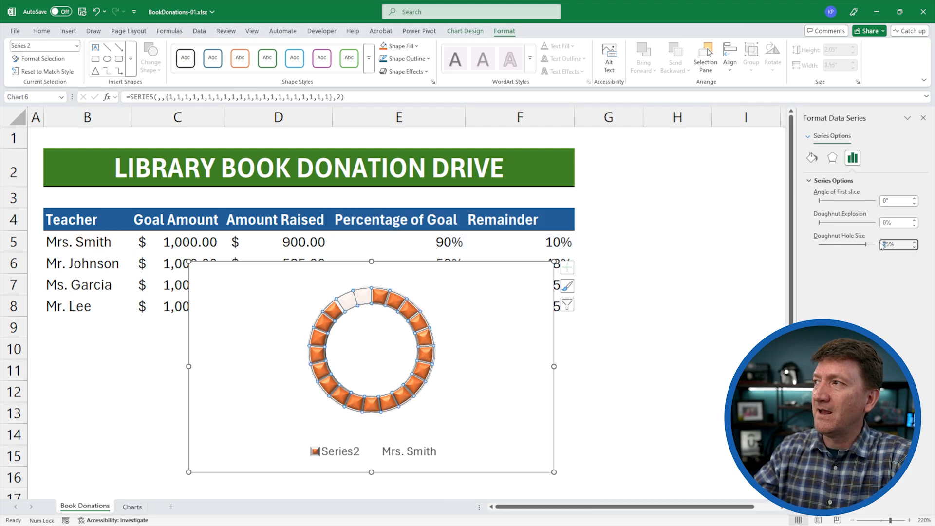
{"action": "key", "text": "BackSpace"}
{"action": "type", "text": "60"}
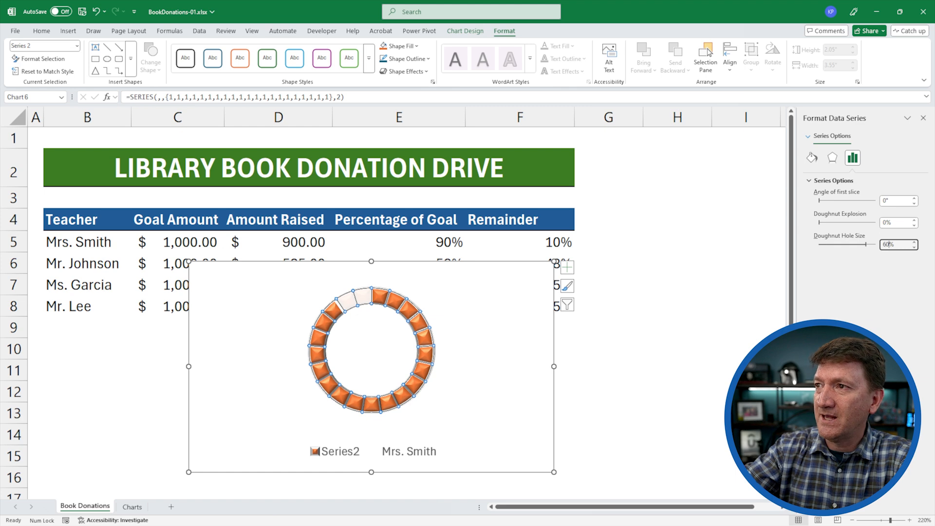
{"action": "key", "text": "Return"}
- Insert a circle about 0.71" in diameter inside the chart, over the doughnut hole
{"action": "left_click", "coordinate": [470, 337]}
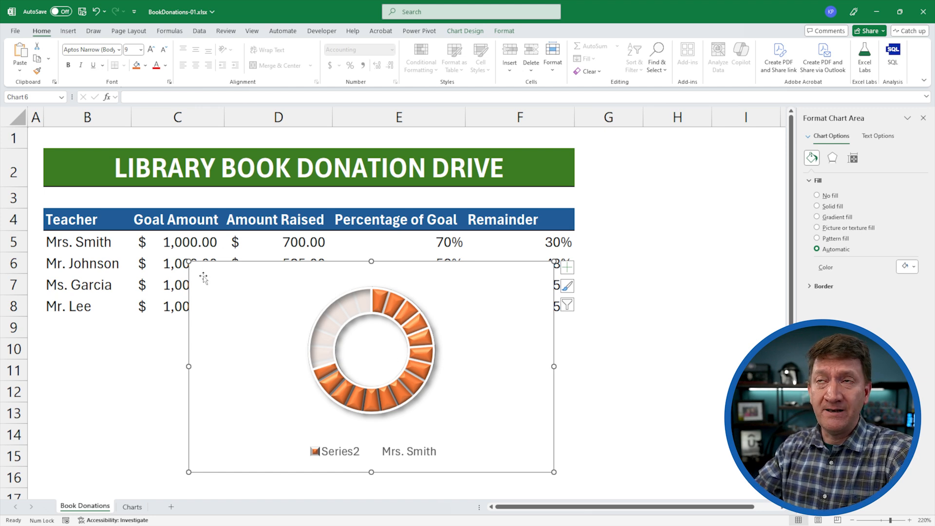
{"action": "left_click", "coordinate": [70, 33]}
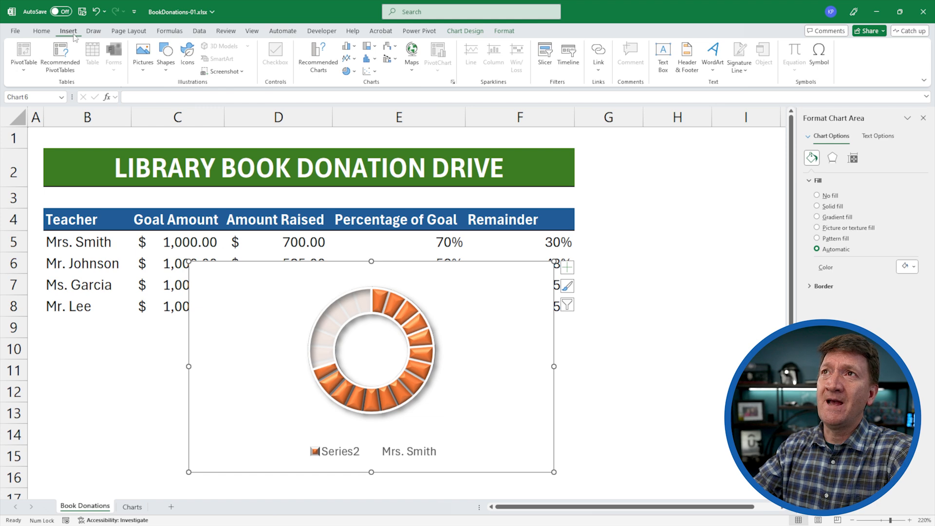
{"action": "left_click", "coordinate": [166, 61]}
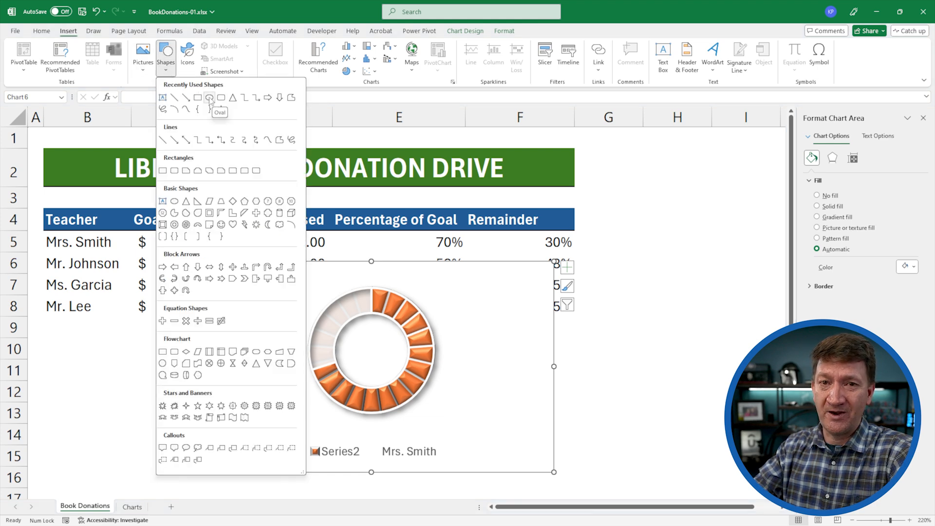
{"action": "left_click", "coordinate": [210, 98]}
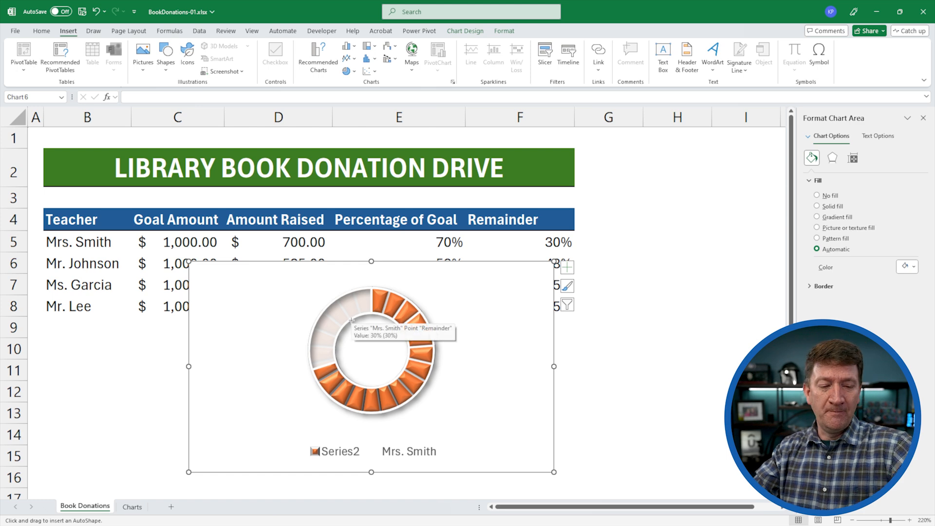
{"action": "left_click_drag", "start_coordinate": [351, 319], "coordinate": [423, 394]}
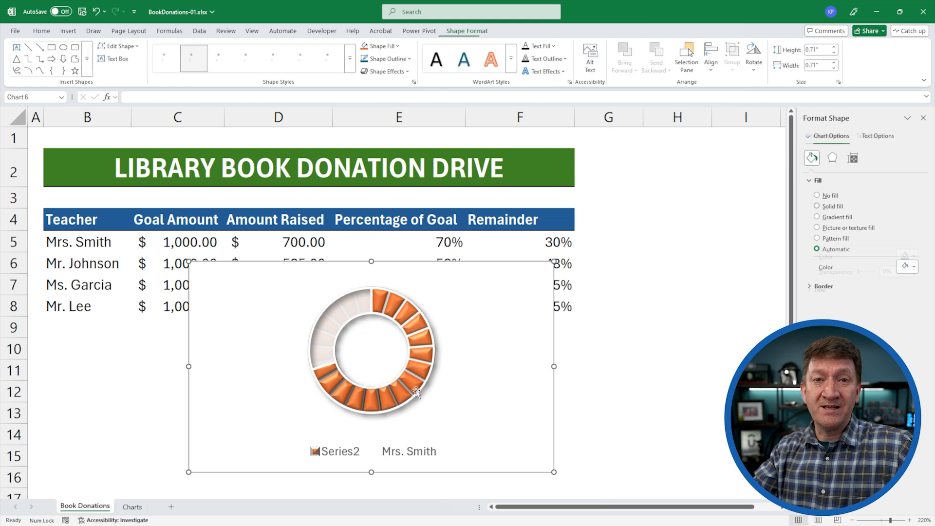
- Position the circle so it sits centred in the doughnut hole, nudging it in small increments
{"action": "left_click_drag", "start_coordinate": [396, 354], "coordinate": [380, 348]}
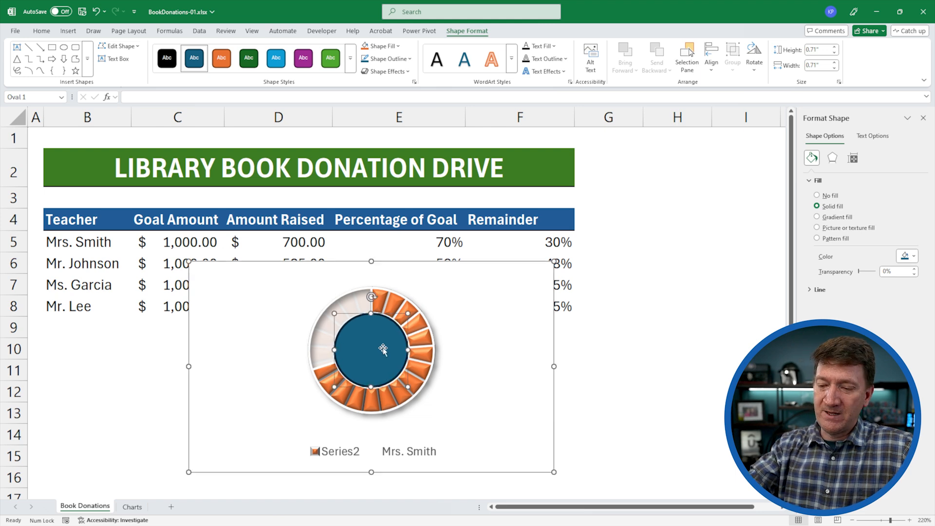
{"action": "key", "text": "Right"}
{"action": "key", "text": "Right"}
{"action": "key", "text": "Down"}
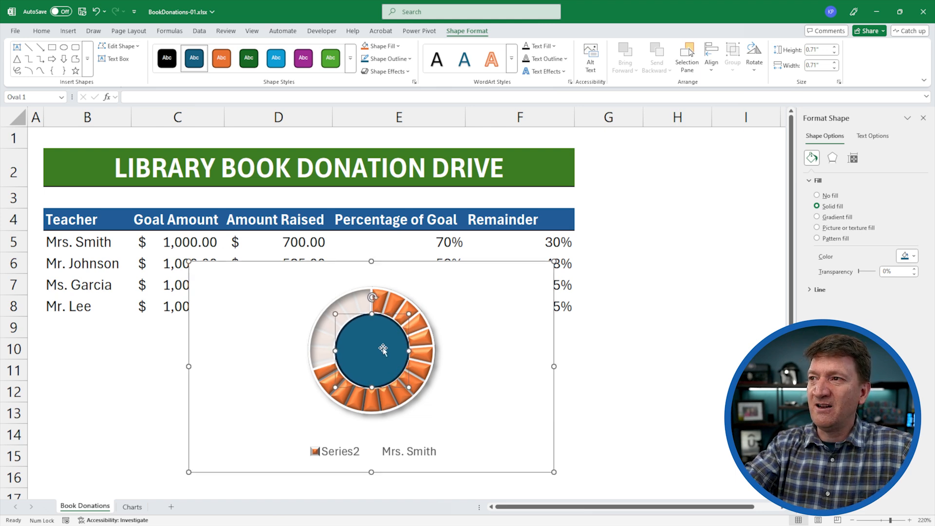
{"action": "key", "text": "Left"}
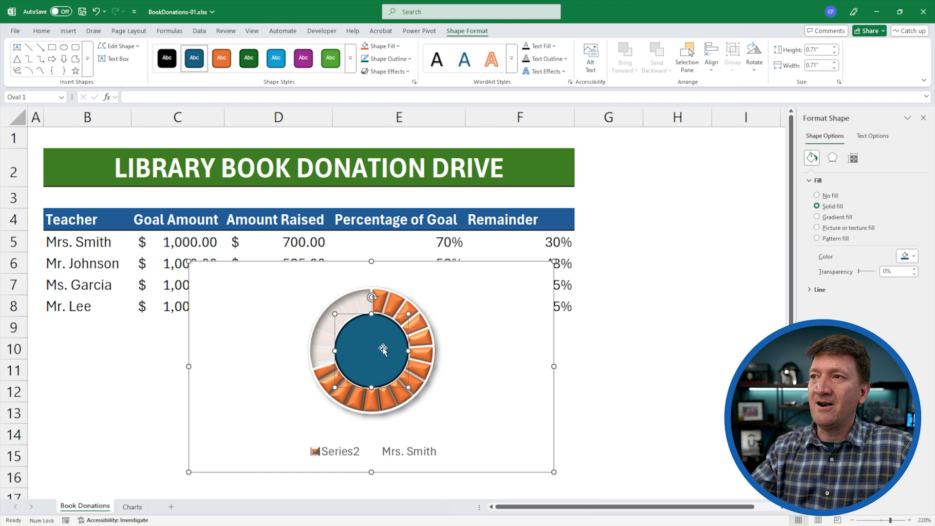
{"action": "left_click", "coordinate": [507, 318]}
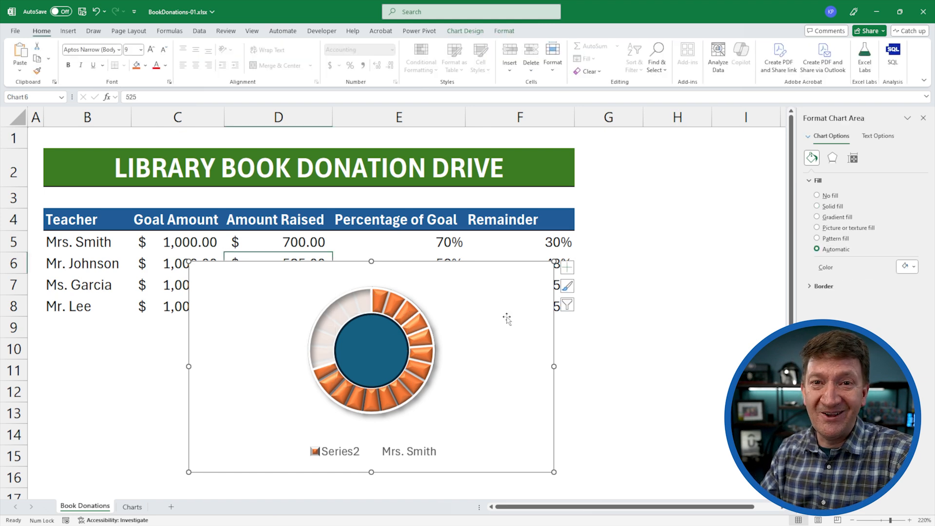
- Link the circle's text to the first teacher's percentage of goal with the formula ='Book Donations'!$E$5
{"action": "left_click", "coordinate": [378, 344]}
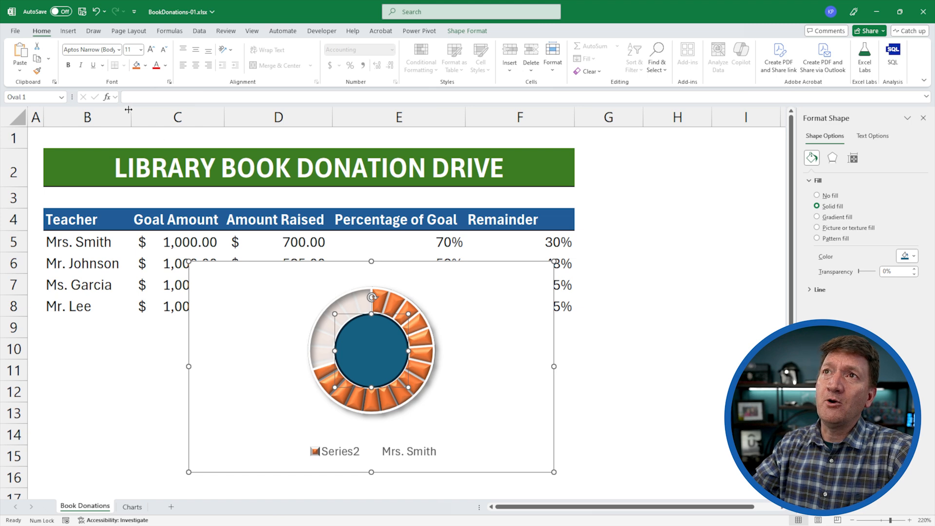
{"action": "left_click", "coordinate": [192, 96]}
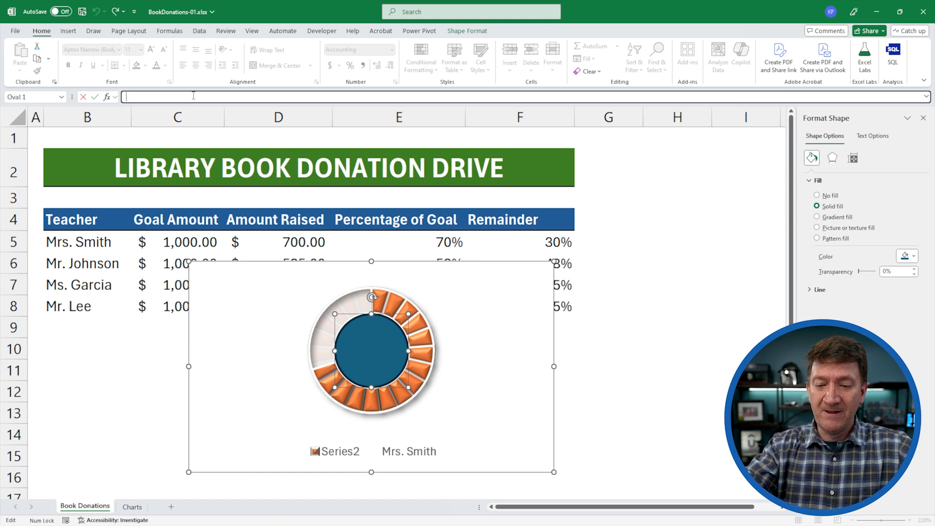
{"action": "type", "text": "="}
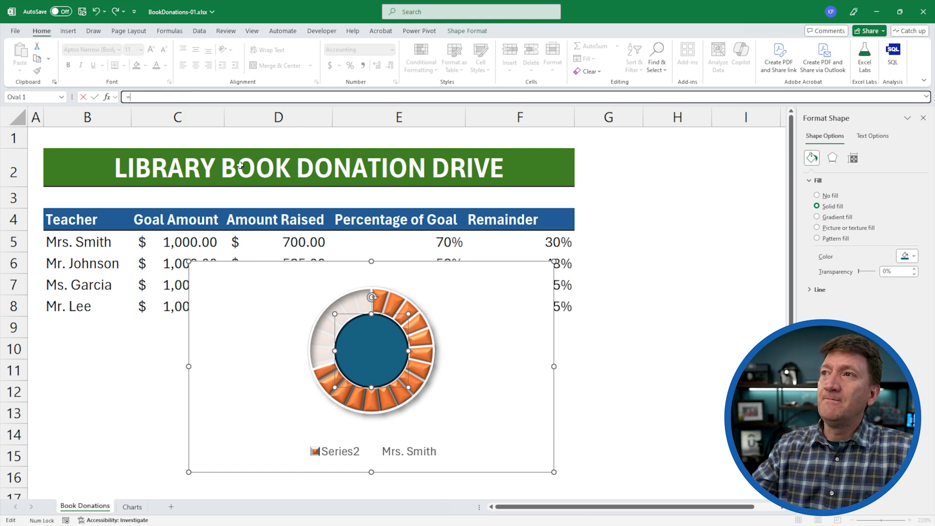
{"action": "left_click", "coordinate": [389, 242]}
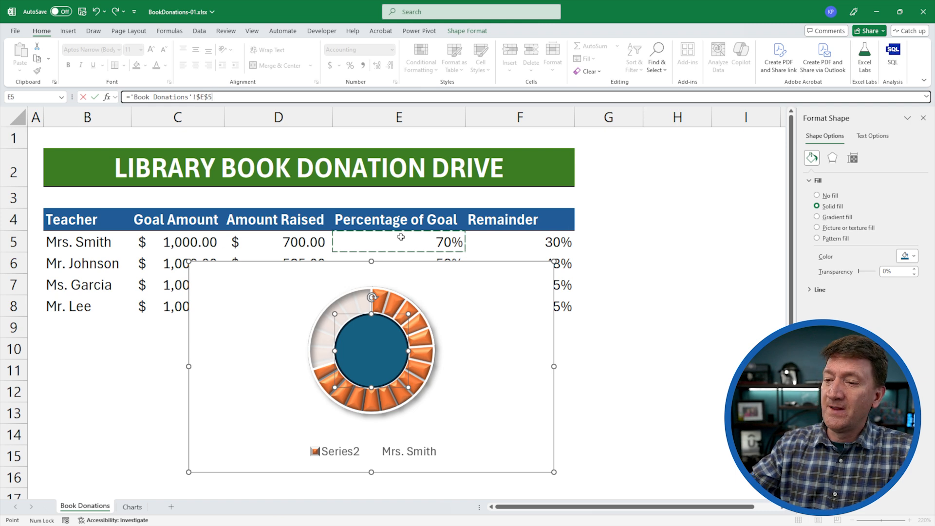
{"action": "key", "text": "Return"}
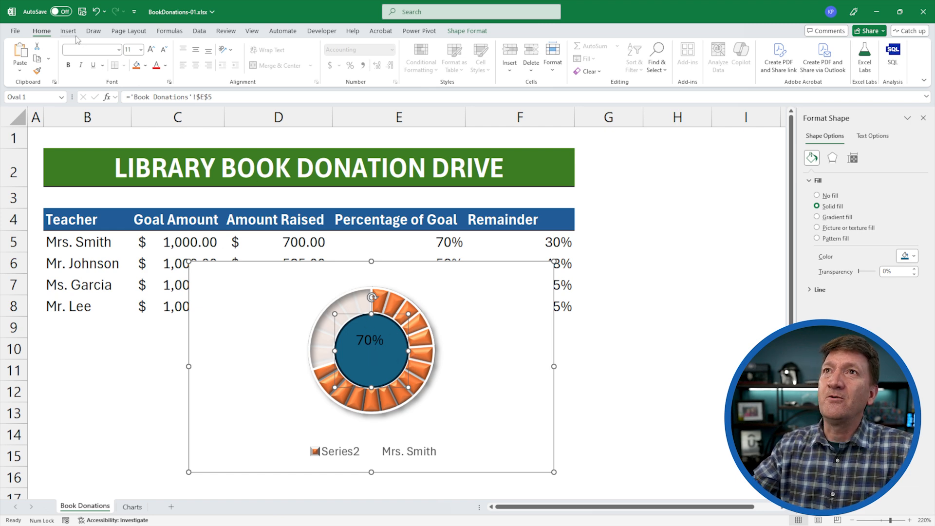
- Centre the circle's percentage text vertically and horizontally and set its font size to 12
{"action": "left_click", "coordinate": [195, 50]}
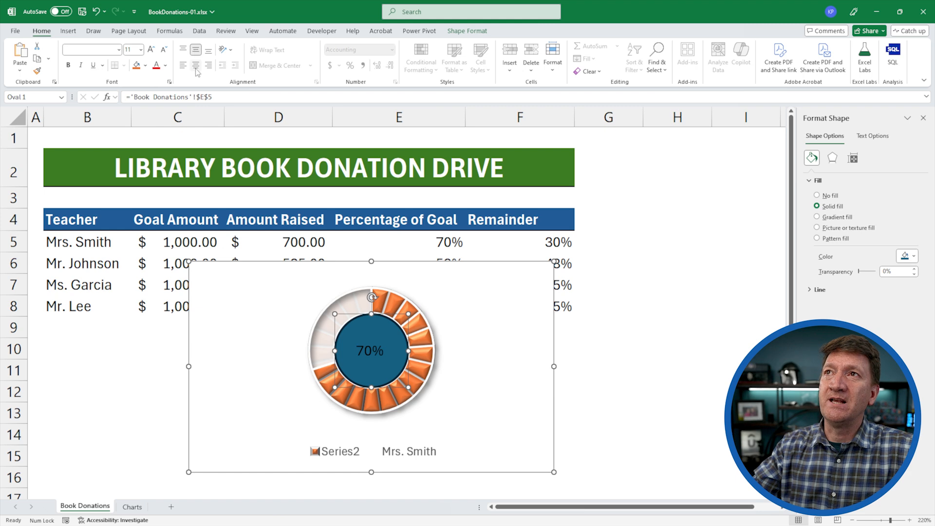
{"action": "left_click", "coordinate": [195, 66]}
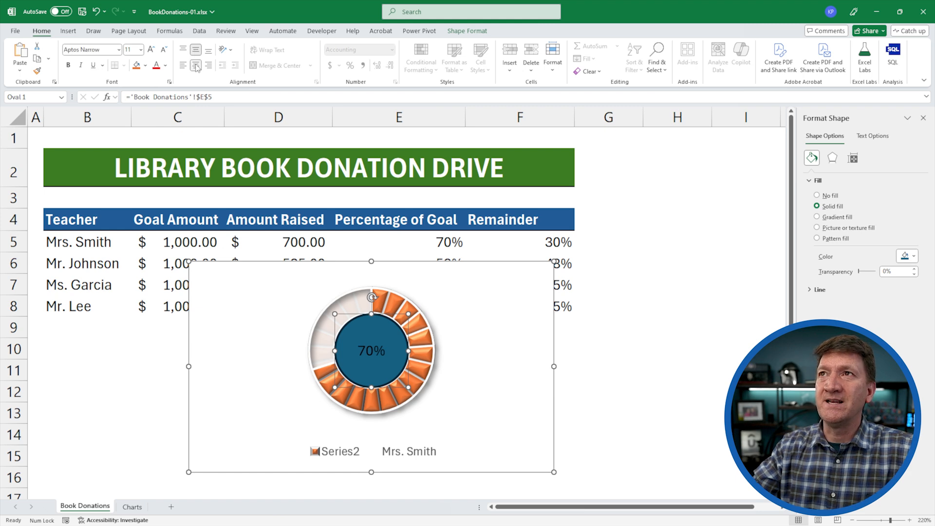
{"action": "left_click", "coordinate": [151, 51]}
{"action": "left_click", "coordinate": [152, 50]}
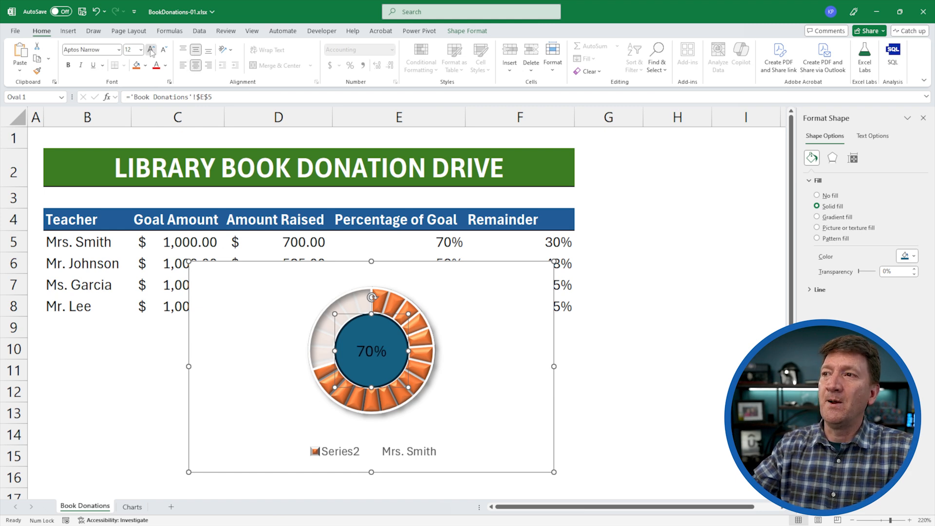
{"action": "left_click", "coordinate": [163, 50]}
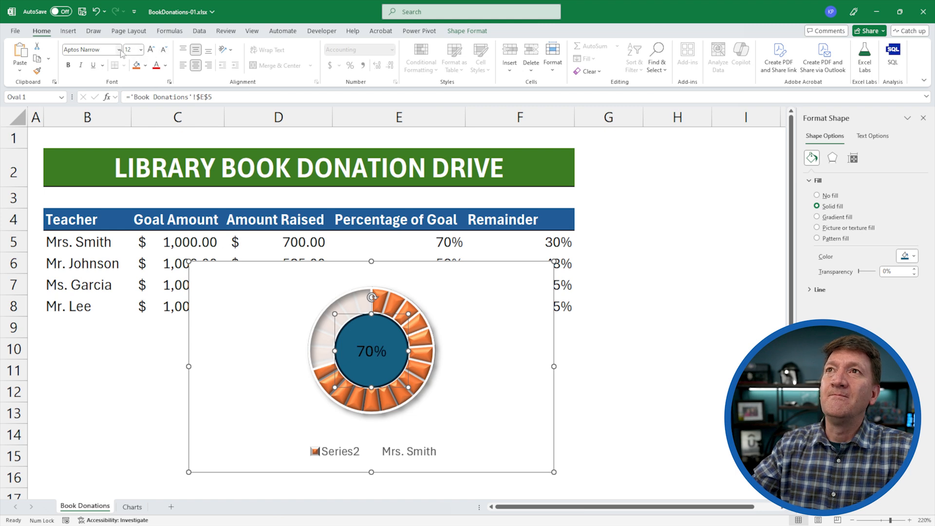
- Change the circle's percentage text to white and make it bold
{"action": "left_click", "coordinate": [165, 66]}
{"action": "left_click", "coordinate": [159, 130]}
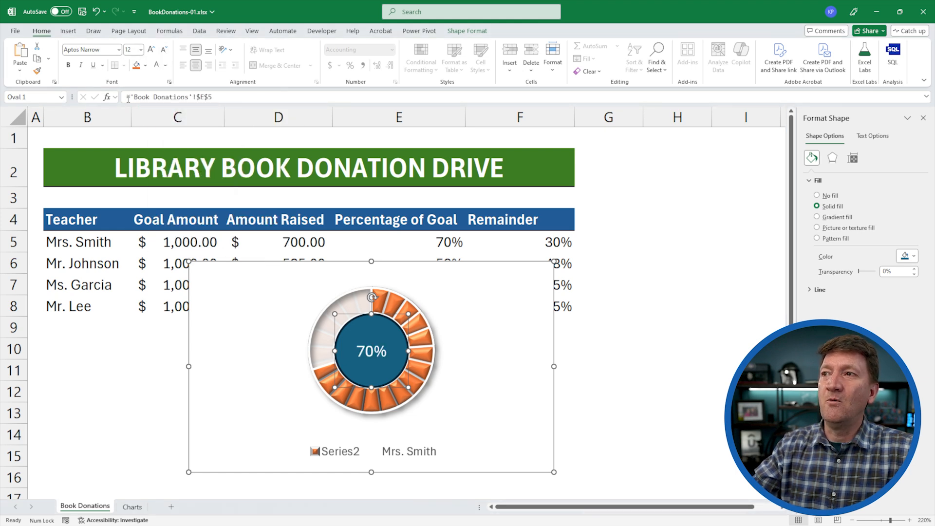
{"action": "left_click", "coordinate": [68, 64]}
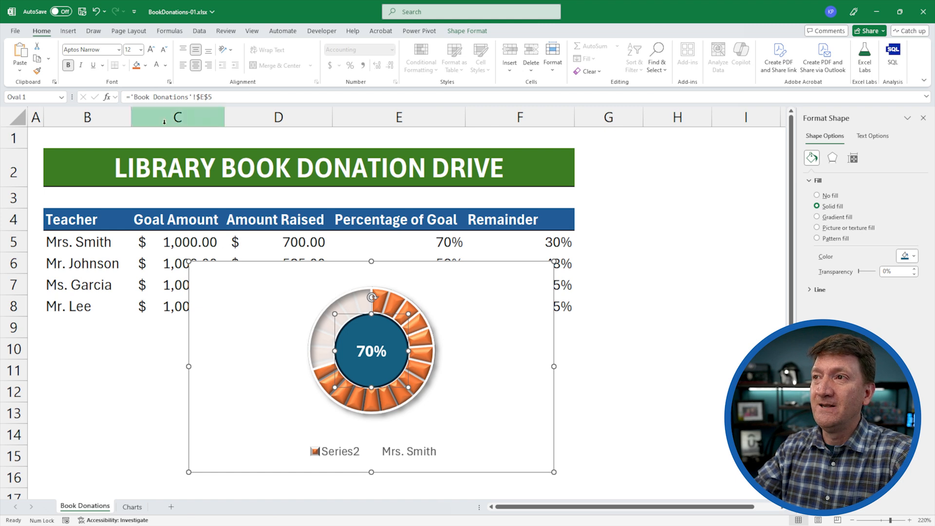
- Apply the first bevel preset to the percentage circle and give the shape a white outline
{"action": "left_click", "coordinate": [465, 31]}
{"action": "left_click", "coordinate": [407, 72]}
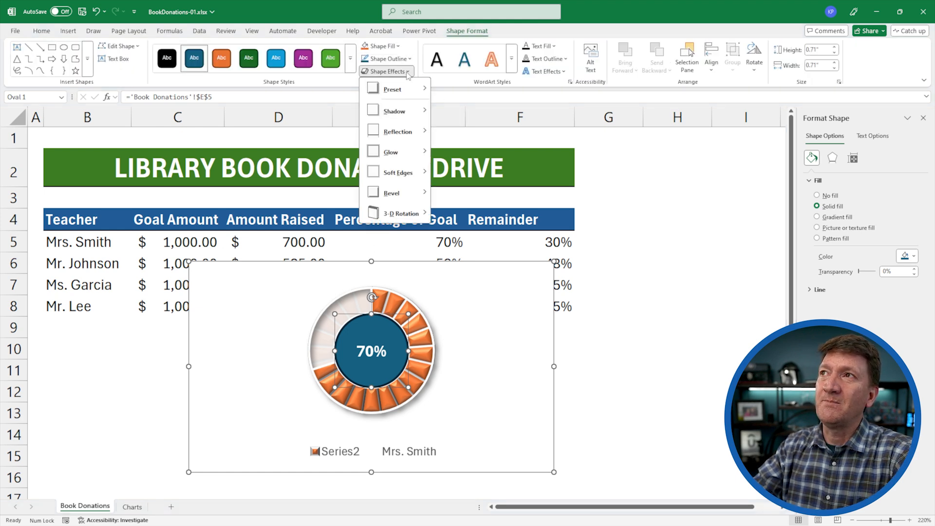
{"action": "mouse_move", "coordinate": [392, 194]}
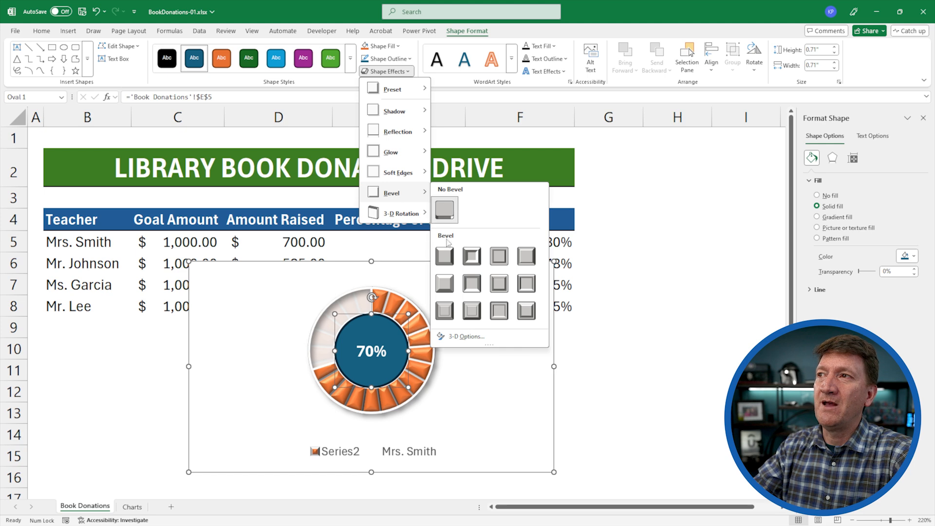
{"action": "left_click", "coordinate": [444, 256]}
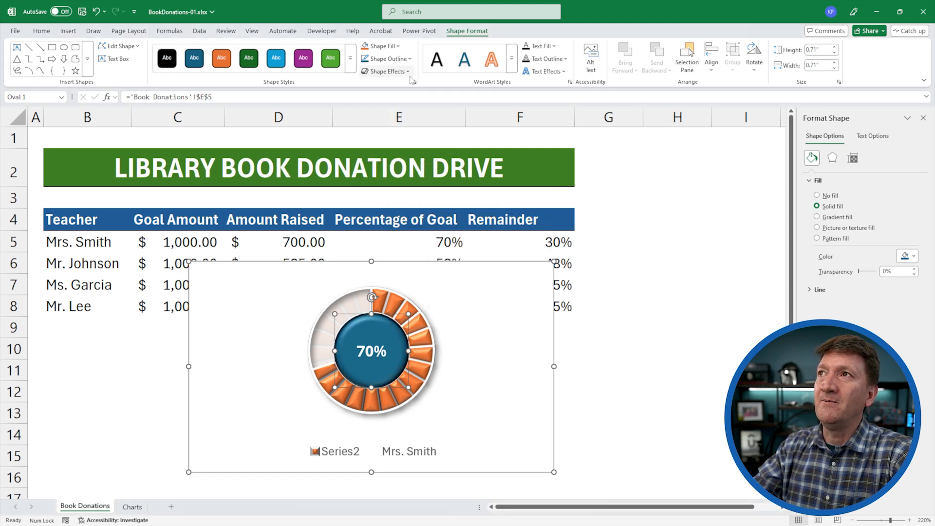
{"action": "left_click", "coordinate": [388, 59]}
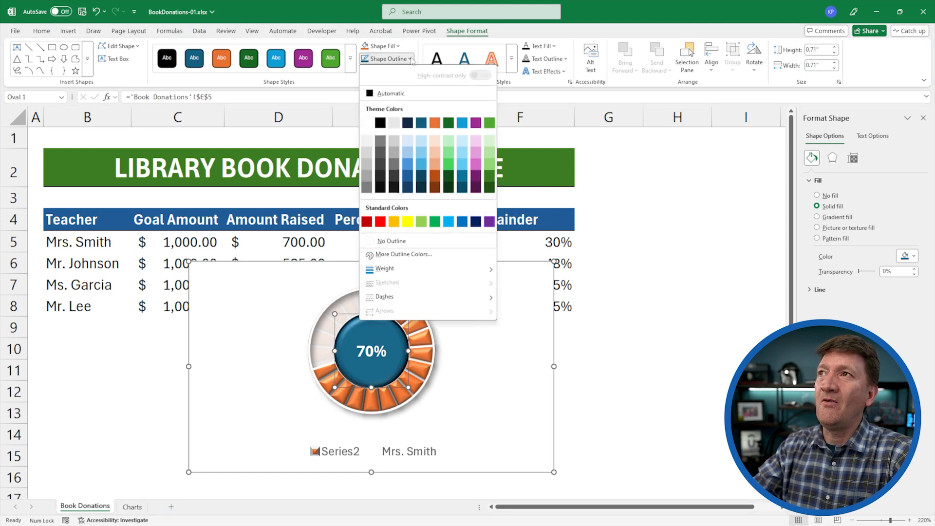
{"action": "left_click", "coordinate": [368, 124]}
{"action": "left_click", "coordinate": [507, 342]}
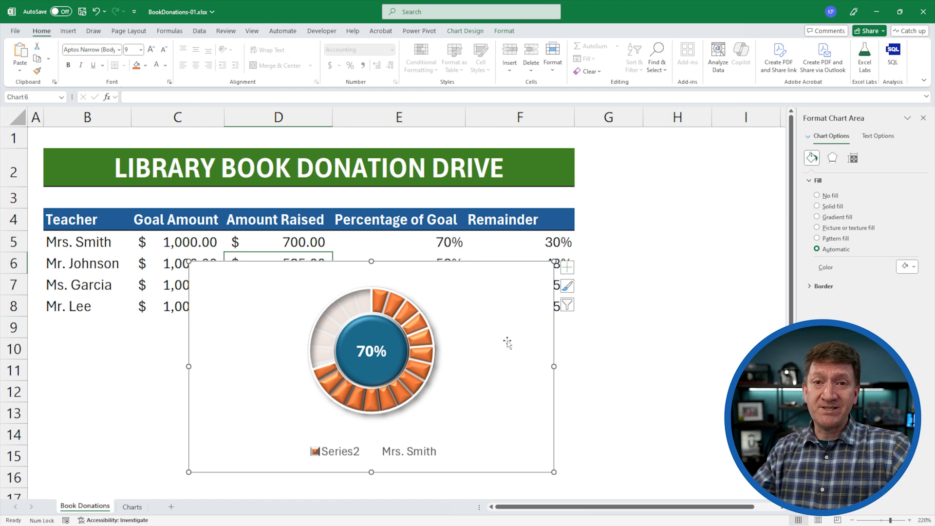
- Delete the legend below the doughnut, keeping the rest of the chart
{"action": "left_click", "coordinate": [394, 455]}
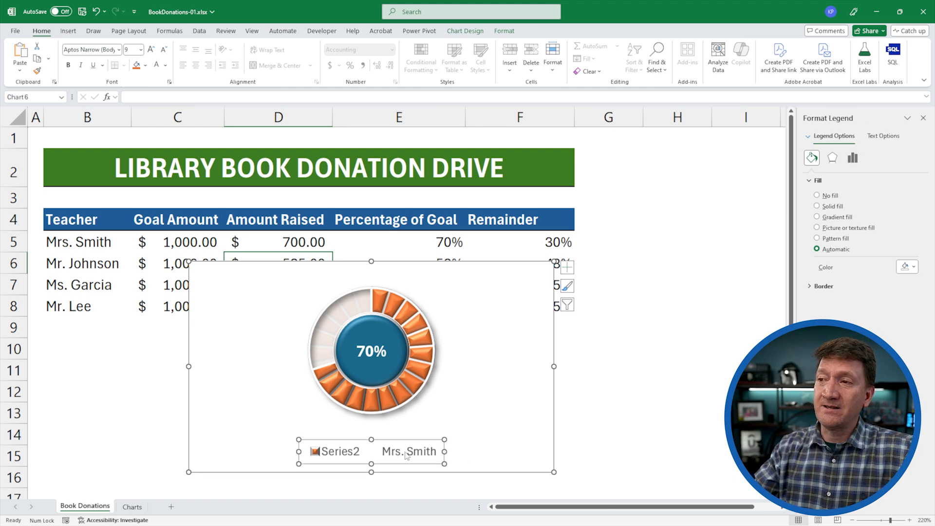
{"action": "key", "text": "ctrl+x"}
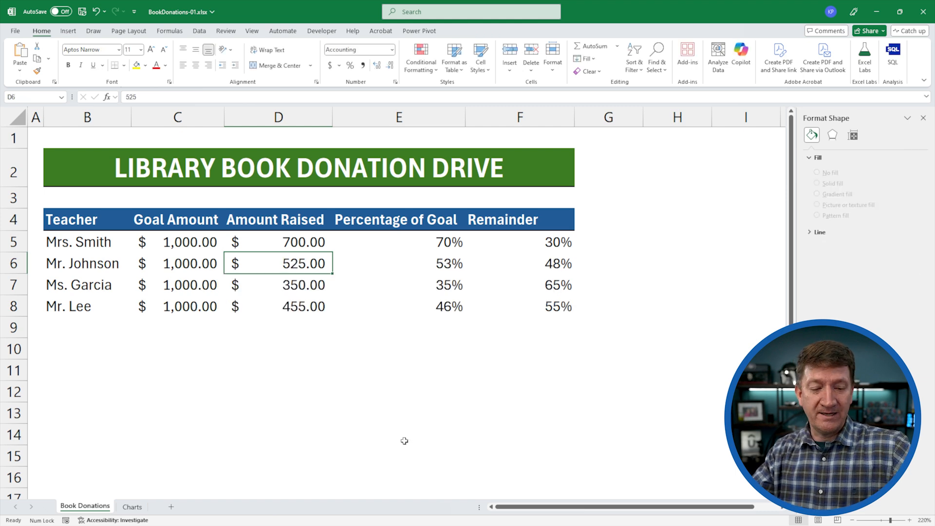
{"action": "key", "text": "ctrl+z"}
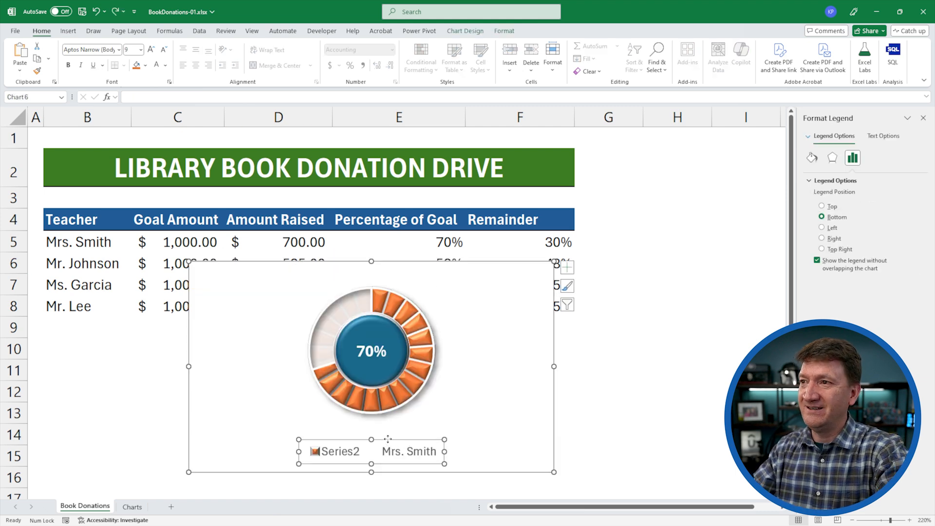
{"action": "key", "text": "Delete"}
- Recentre the percentage circle in the doughnut hole and enlarge it proportionally about its centre to fill the hole, nudging it into place
{"action": "left_click", "coordinate": [374, 365]}
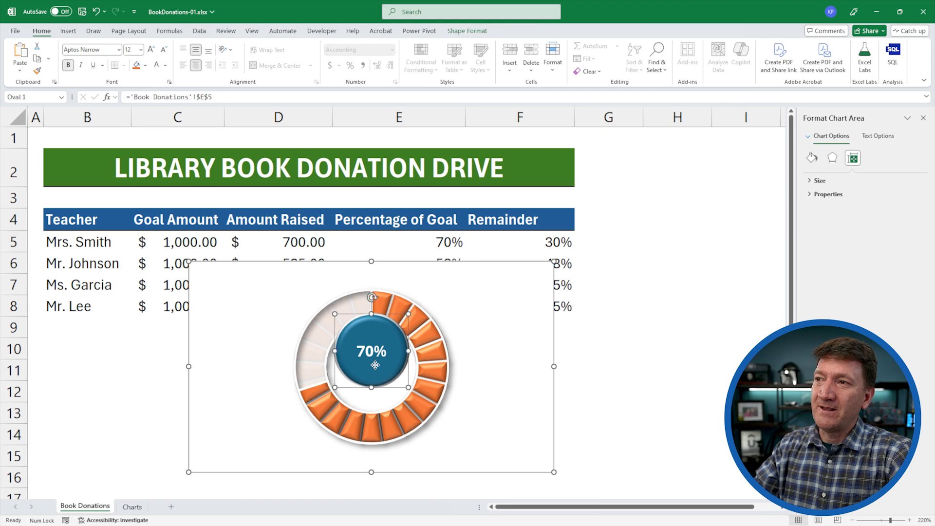
{"action": "left_click_drag", "start_coordinate": [375, 365], "coordinate": [374, 383]}
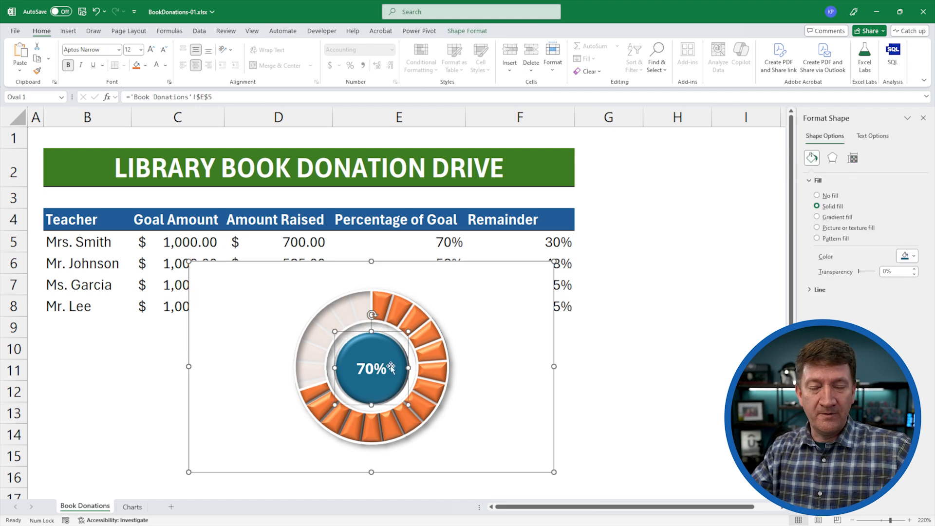
{"action": "left_click_drag", "start_coordinate": [408, 331], "coordinate": [465, 274]}
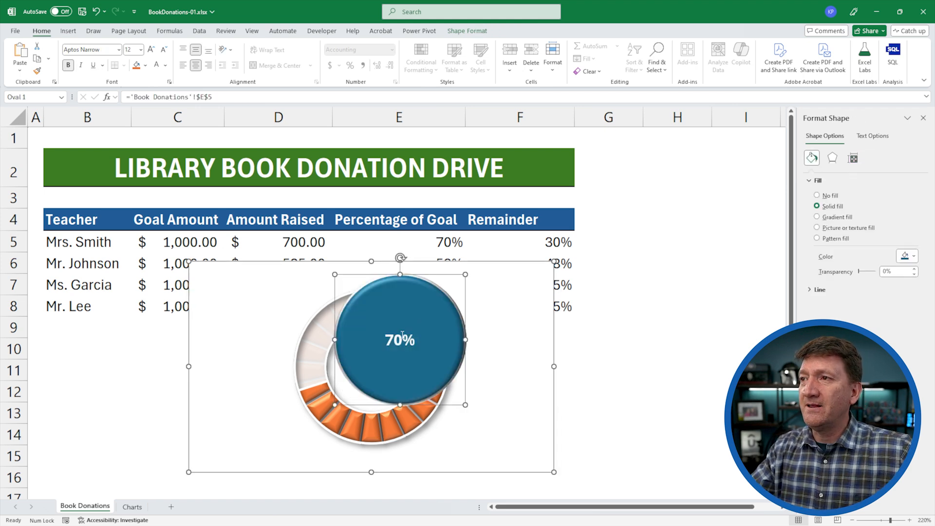
{"action": "key", "text": "ctrl+z"}
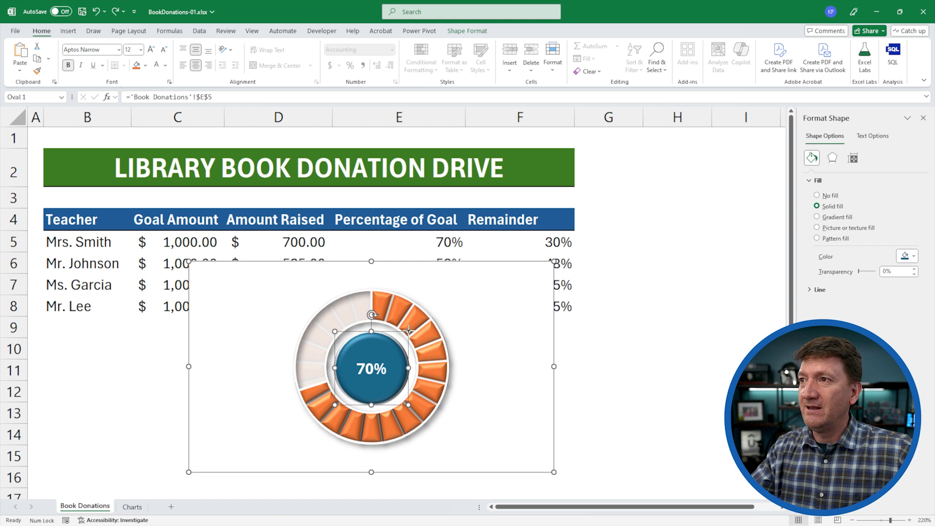
{"action": "left_click_drag", "start_coordinate": [408, 331], "coordinate": [384, 341]}
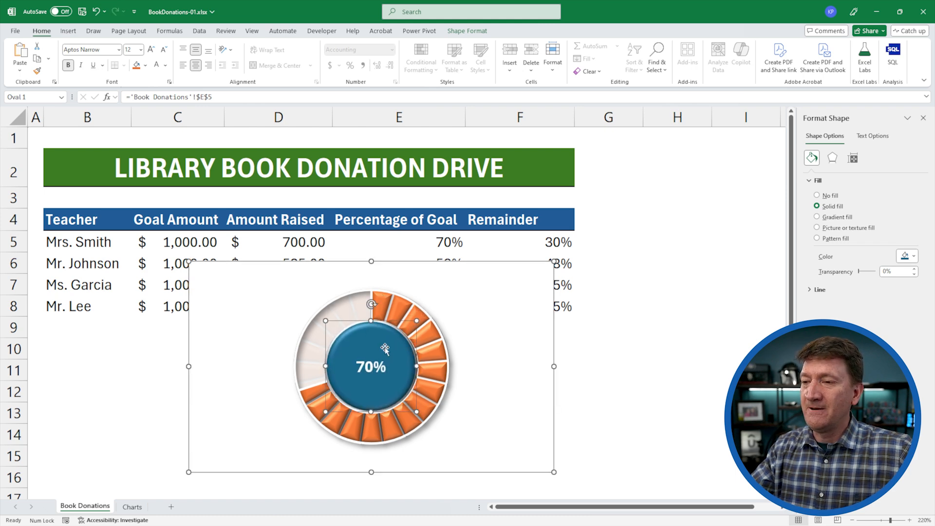
{"action": "key", "text": "Down"}
{"action": "key", "text": "Right"}
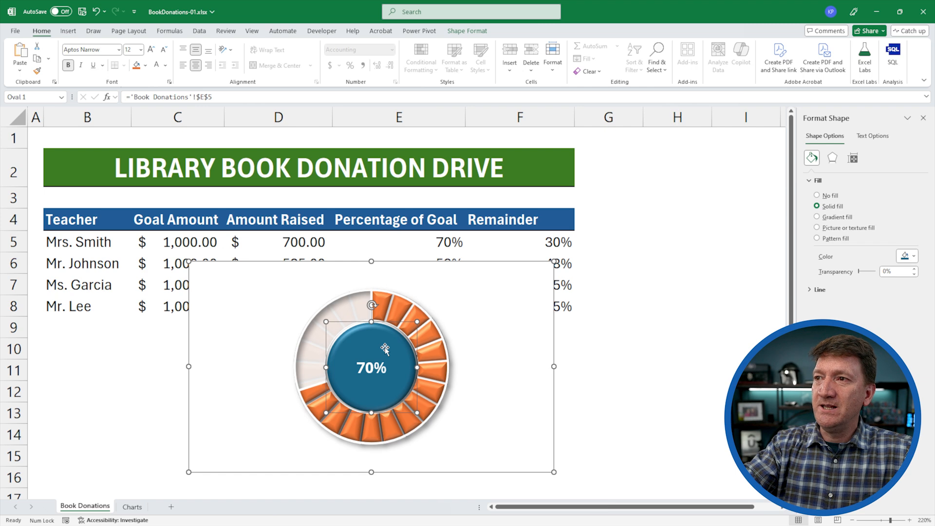
{"action": "left_click", "coordinate": [225, 304]}
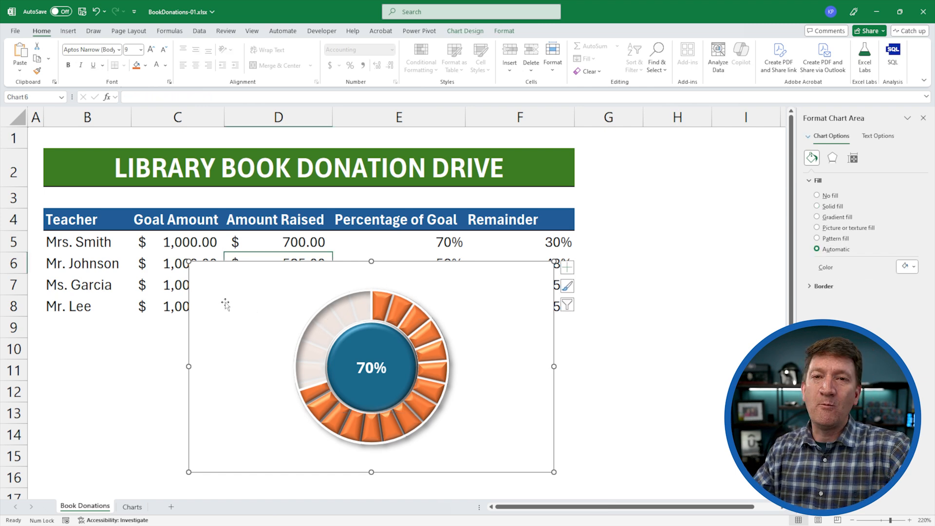
- Increase the font size of the circle's percentage text to 16
{"action": "left_click", "coordinate": [356, 364]}
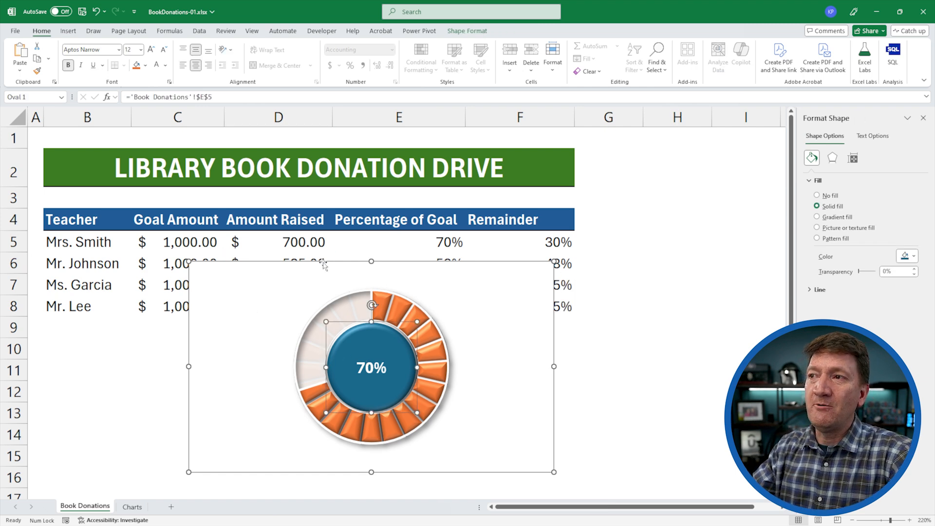
{"action": "left_click", "coordinate": [151, 49]}
{"action": "left_click", "coordinate": [151, 49]}
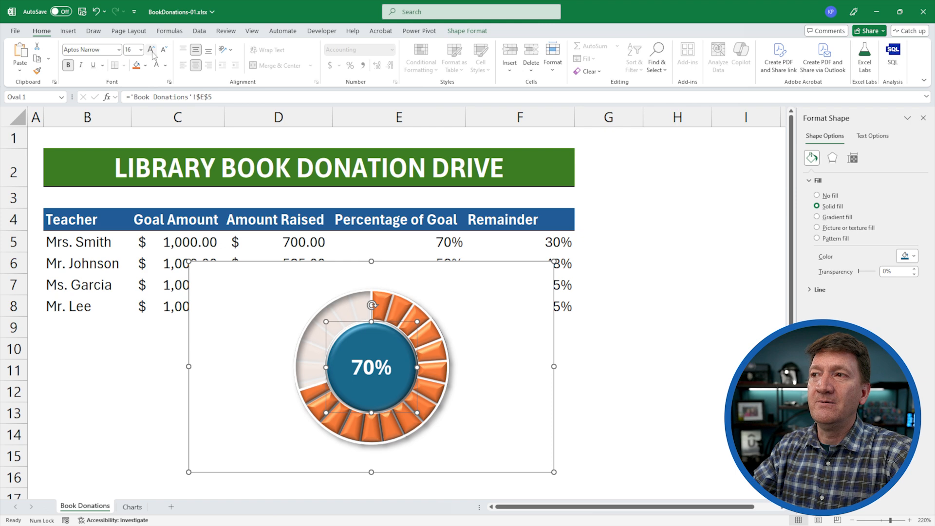